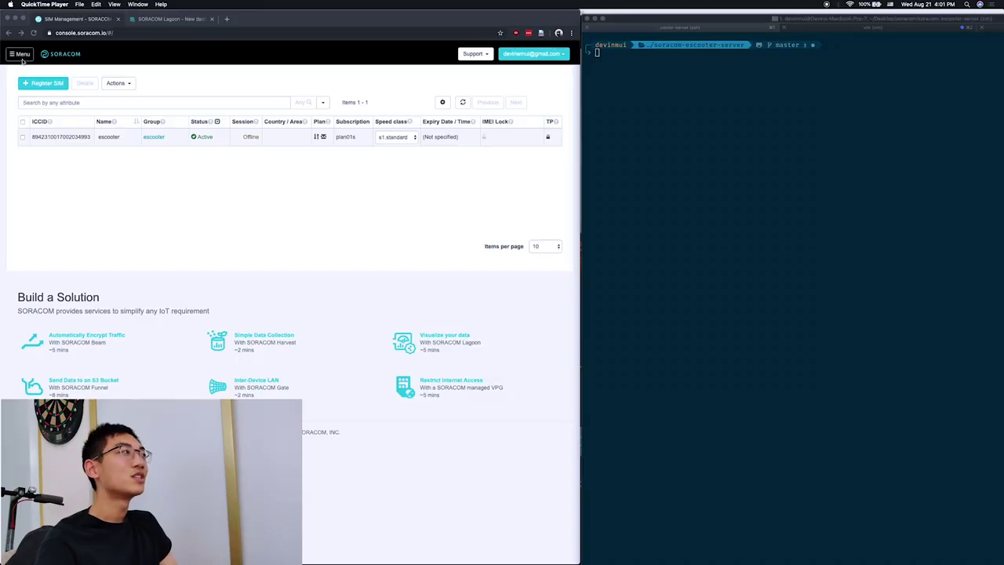
Turn on SORACOM Harvest for the escooter SIM group and confirm the change.
click(24, 60)
click(23, 58)
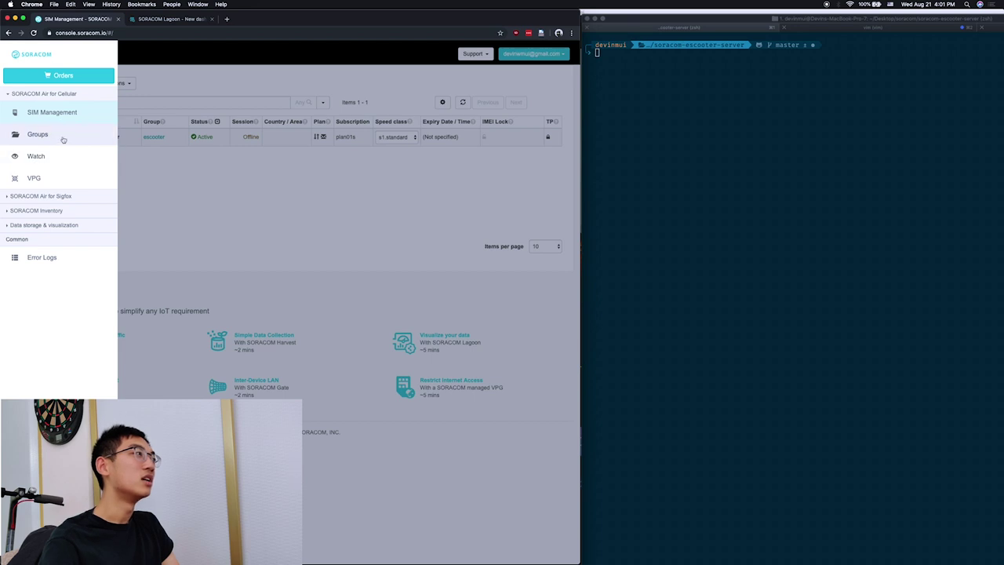
click(38, 134)
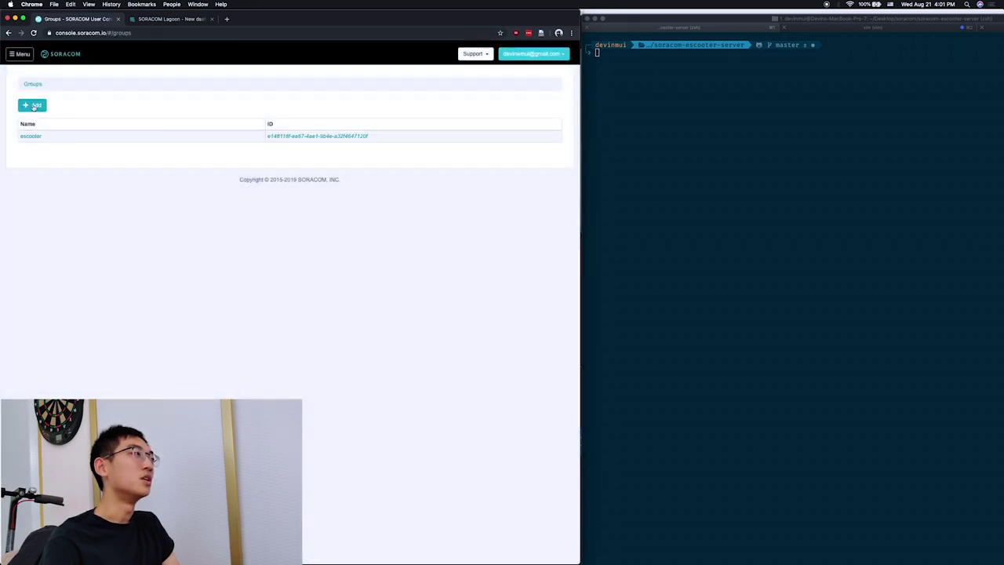
click(32, 136)
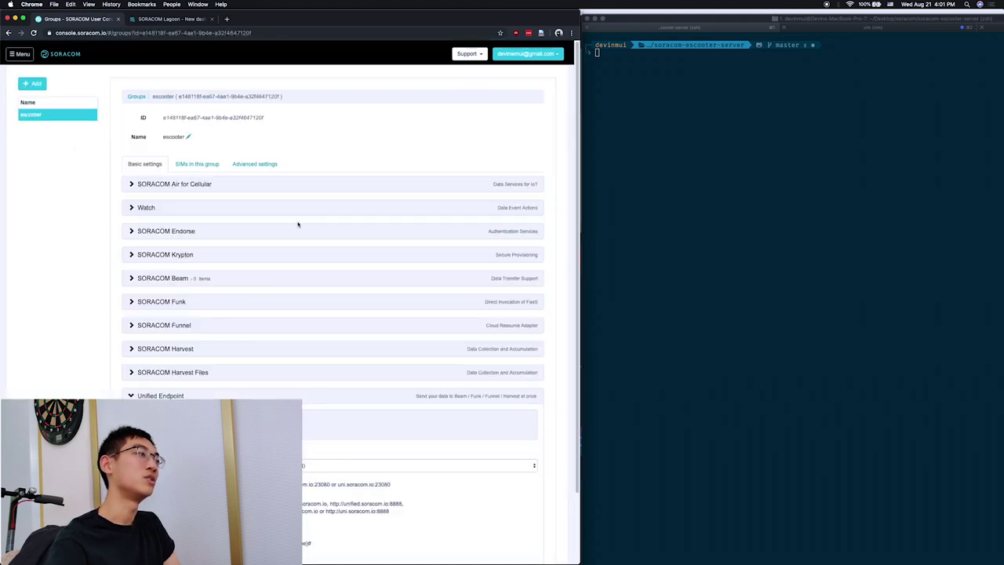
scroll(303, 235, down, 3)
click(180, 271)
click(157, 326)
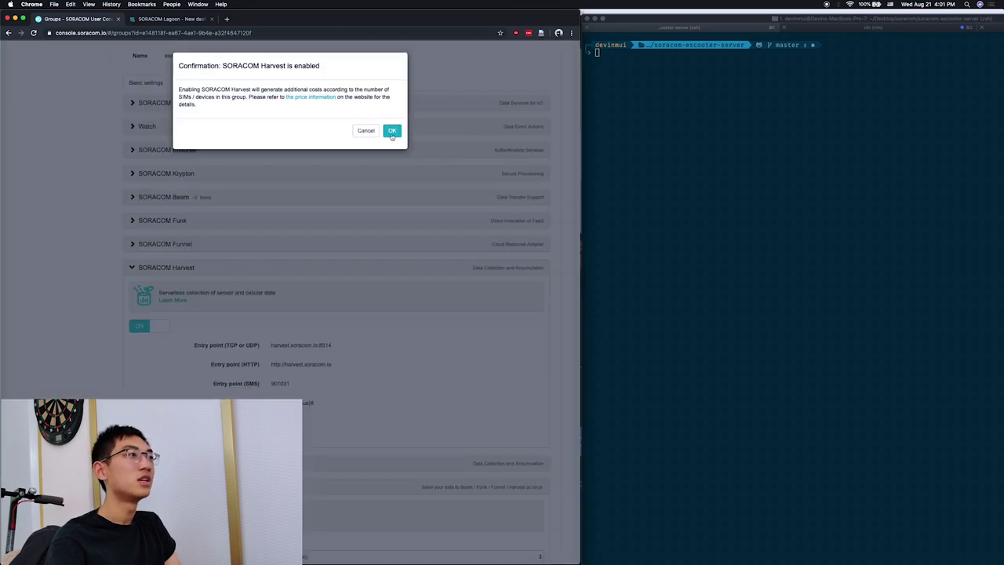
click(392, 130)
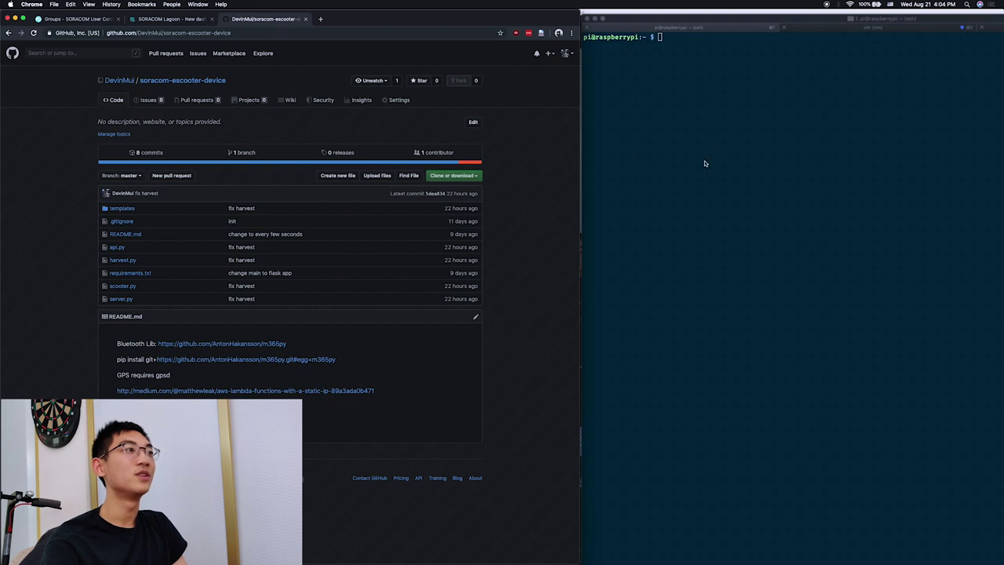
Copy the soracom-escooter-device repository's HTTPS clone URL.
click(466, 176)
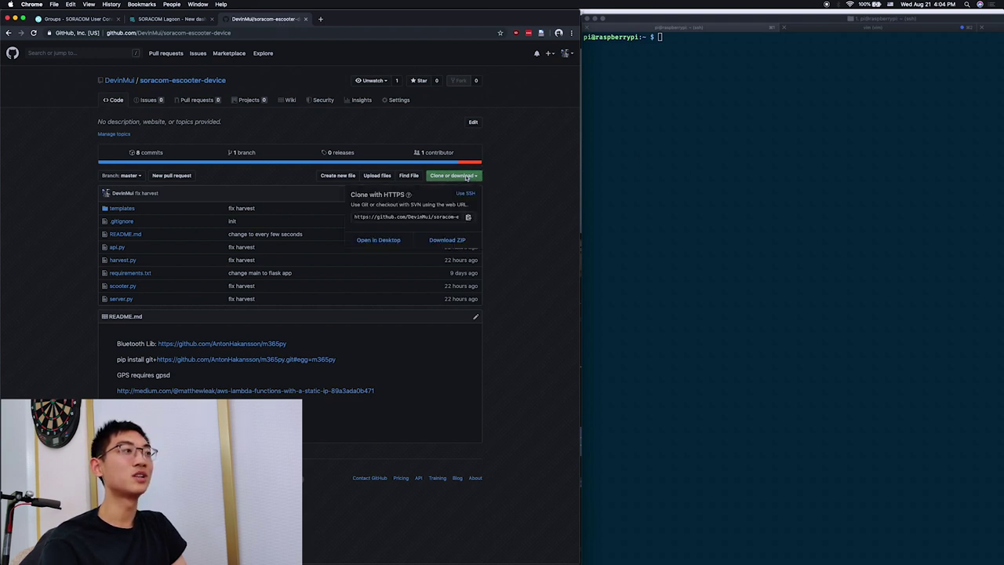
click(468, 218)
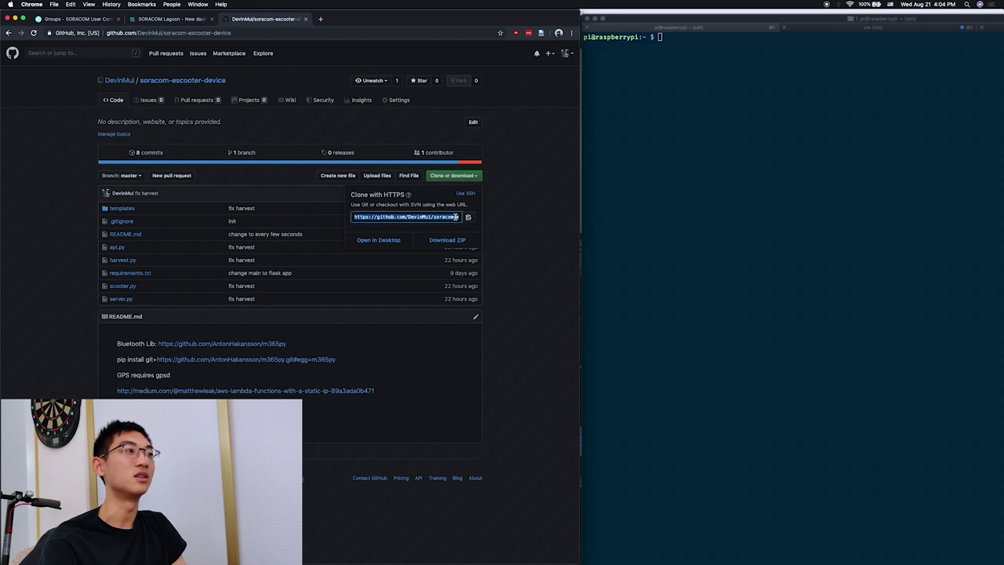
Clone the soracom-escooter-device repository onto the Raspberry Pi with git clone.
click(650, 146)
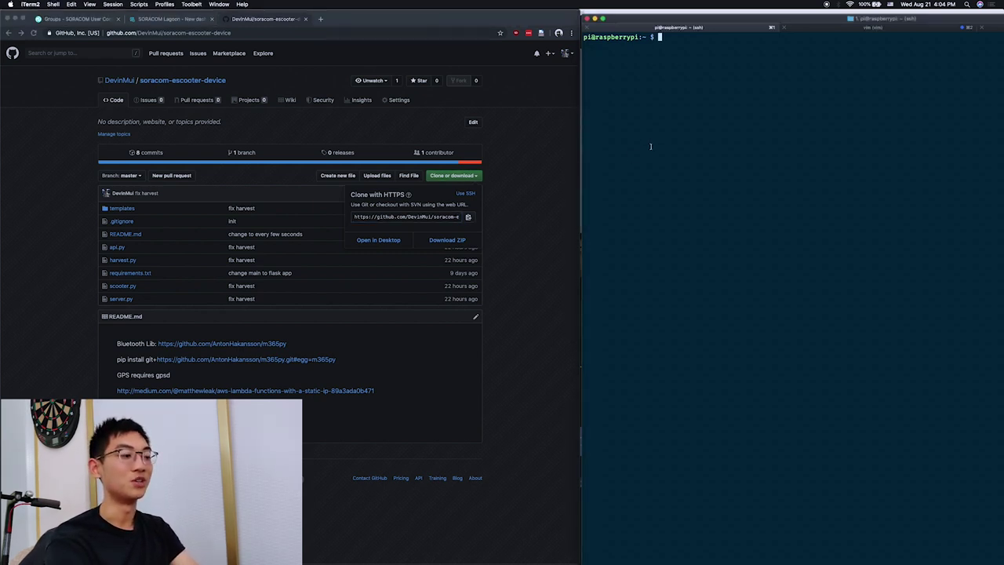
text(git clone)
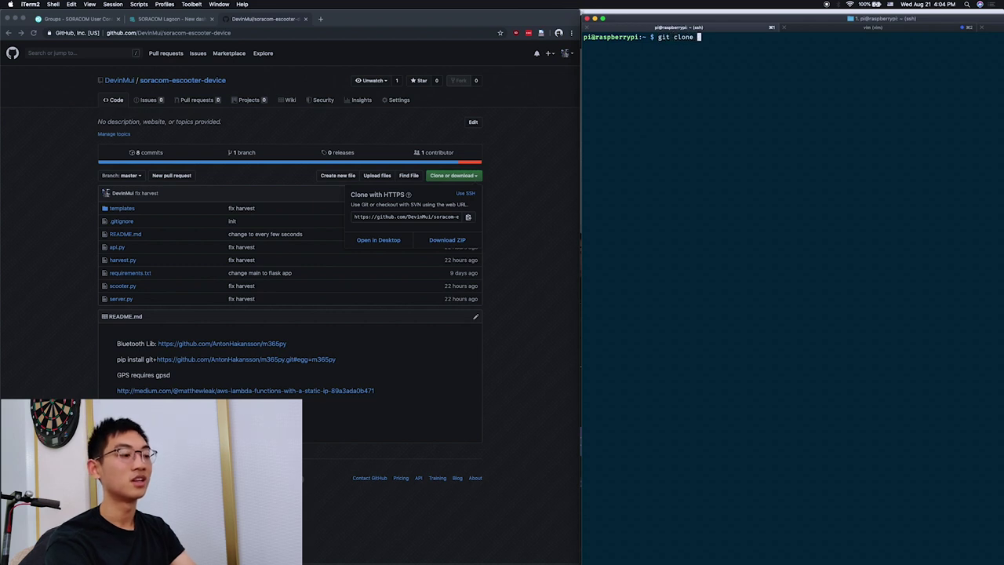
key(super+v)
key(Return)
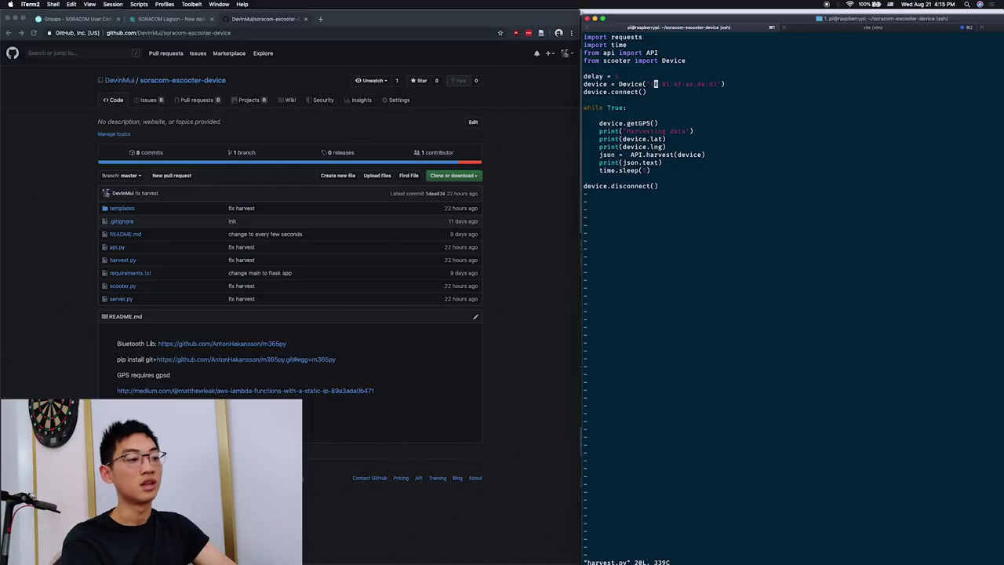
Replace the old device MAC address in harvest.py.
key(i)
key(Right)
key(Right)
key(Right)
key(Right)
key(Right)
key(Right)
key(Right)
key(Right)
key(Right)
key(Right)
key(Right)
key(Right)
key(Right)
key(Right)
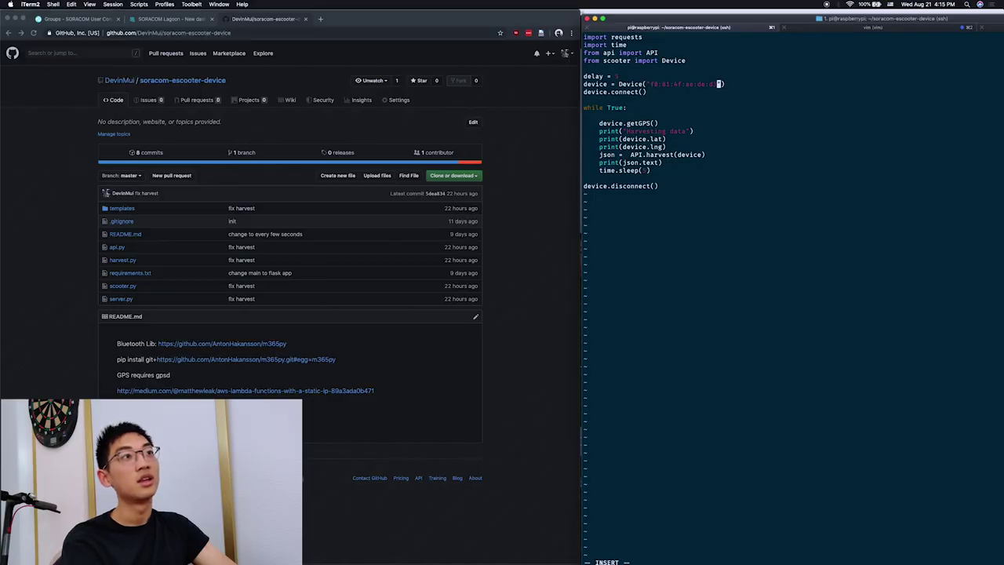
key(BackSpace)
key(BackSpace)
key(BackSpace)
key(BackSpace)
key(BackSpace)
key(BackSpace)
key(BackSpace)
key(BackSpace)
key(BackSpace)
key(BackSpace)
key(BackSpace)
key(BackSpace)
key(BackSpace)
key(BackSpace)
key(BackSpace)
key(BackSpace)
key(BackSpace)
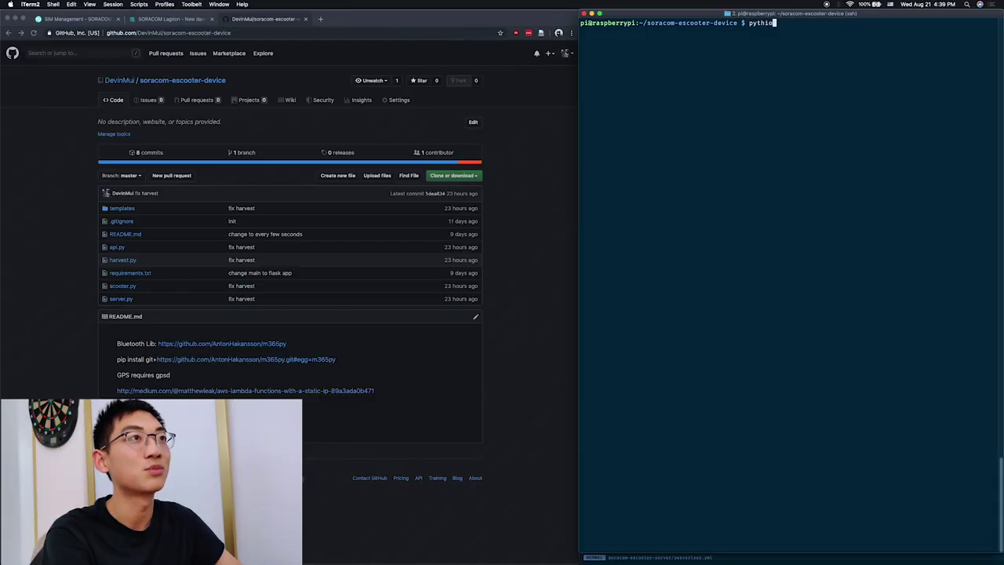
Run python3 harvest.py to stream the scooter's lock status, speed and battery readings.
text(on3)
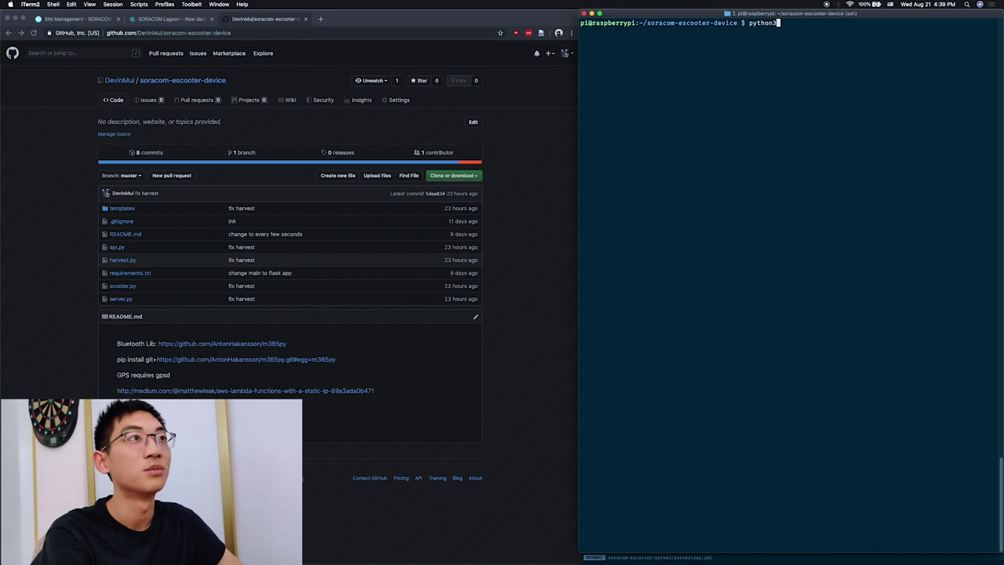
text( harvest.py)
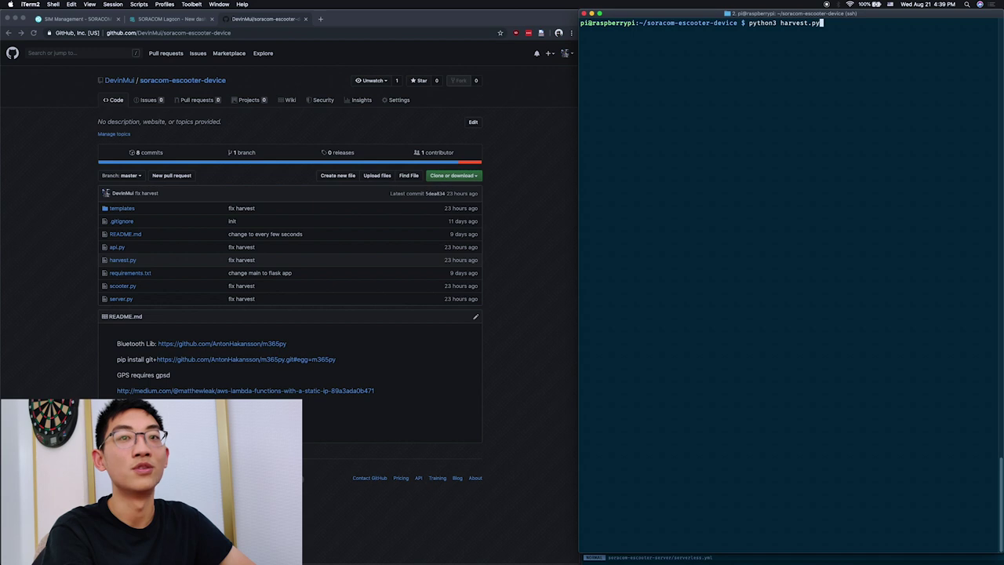
key(Return)
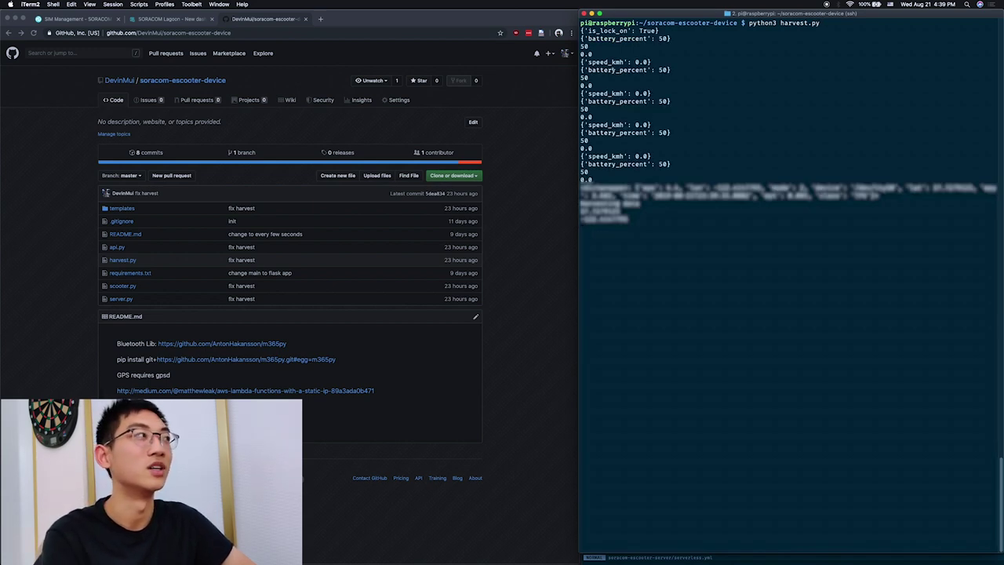
View Harvest Data for the escooter SIM with auto refresh turned on.
click(79, 20)
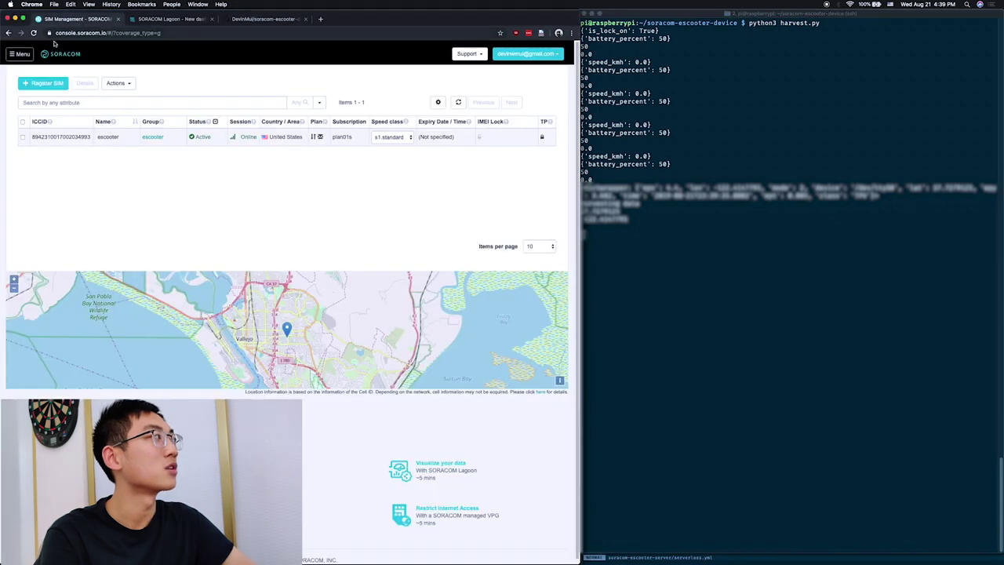
click(20, 54)
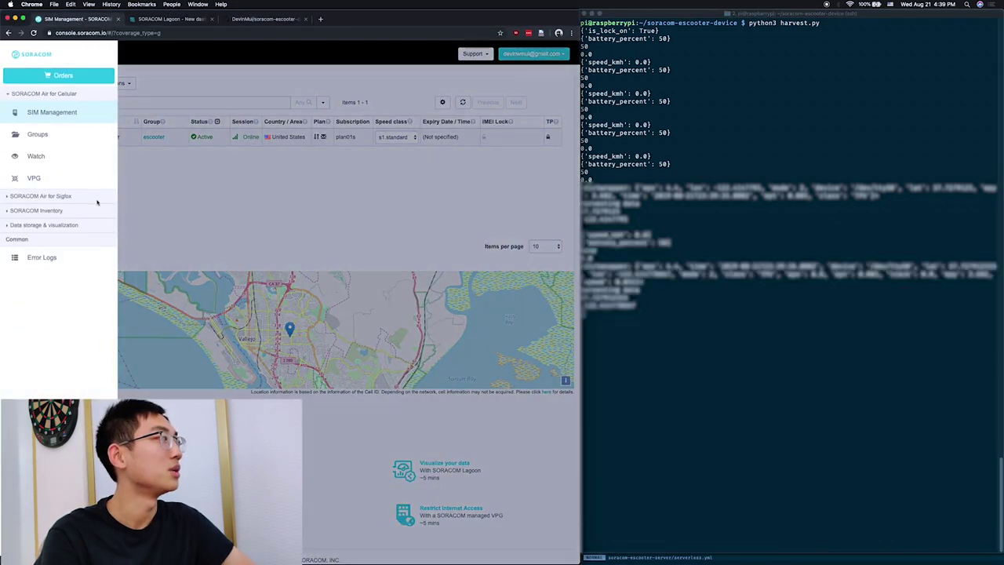
click(65, 226)
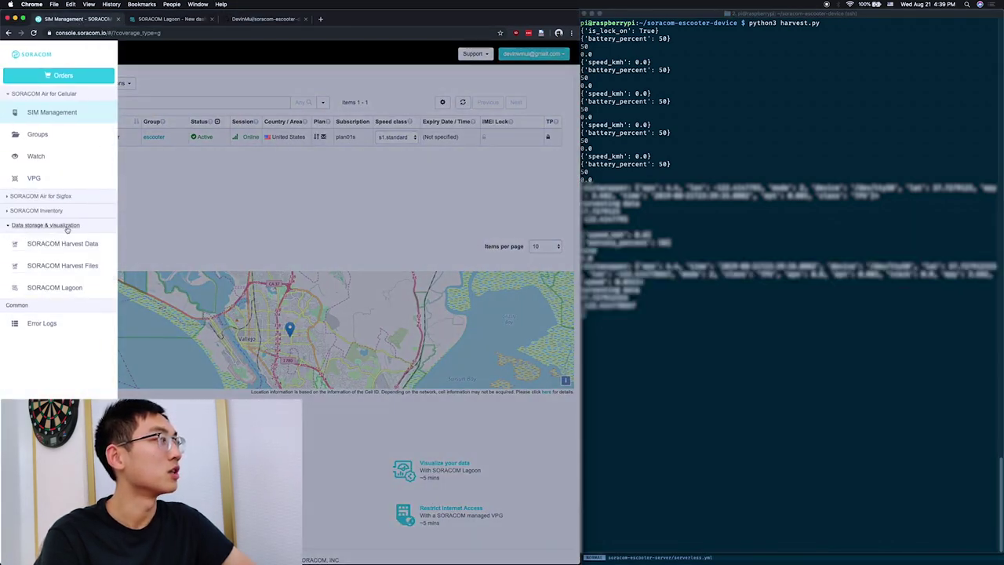
click(89, 248)
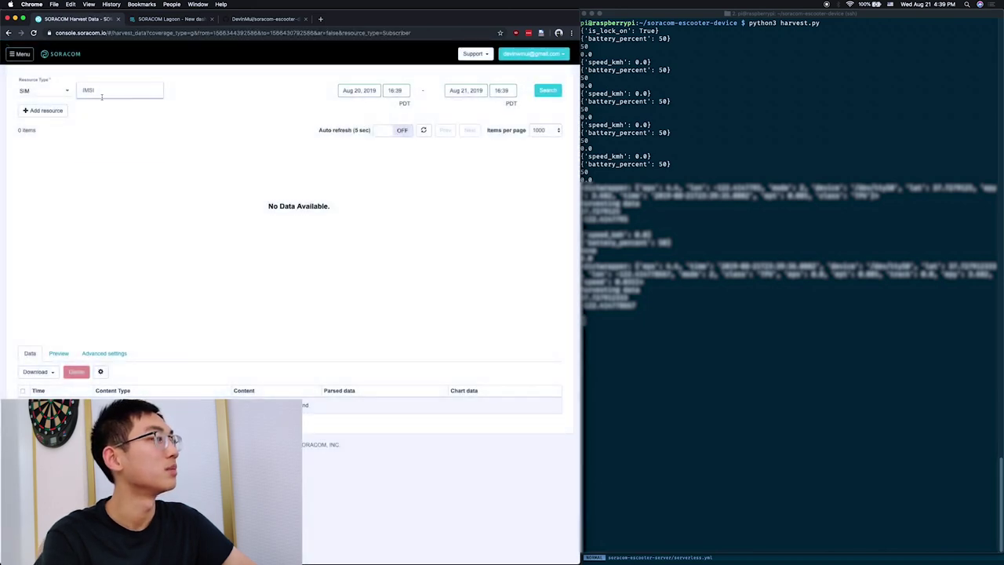
click(101, 96)
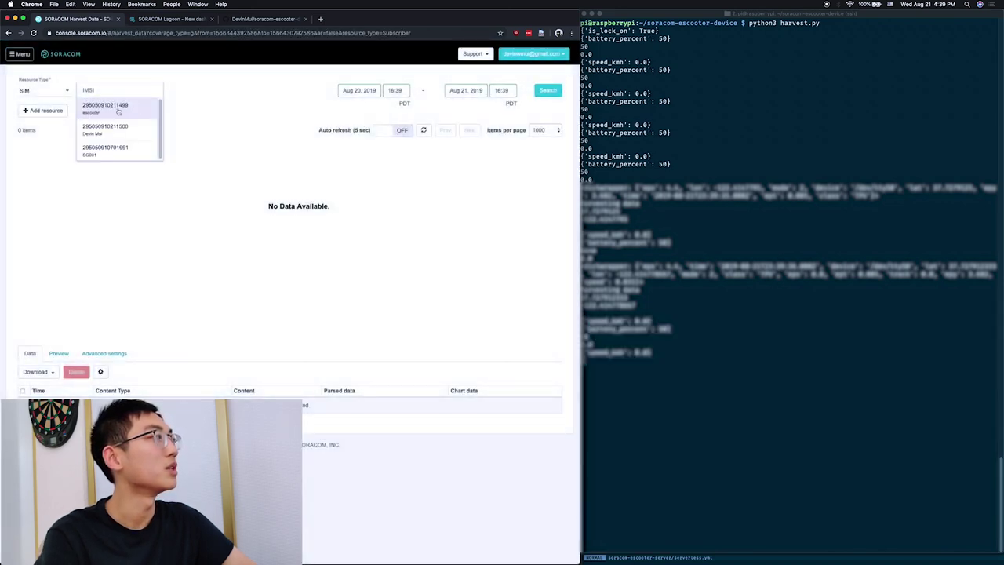
click(120, 110)
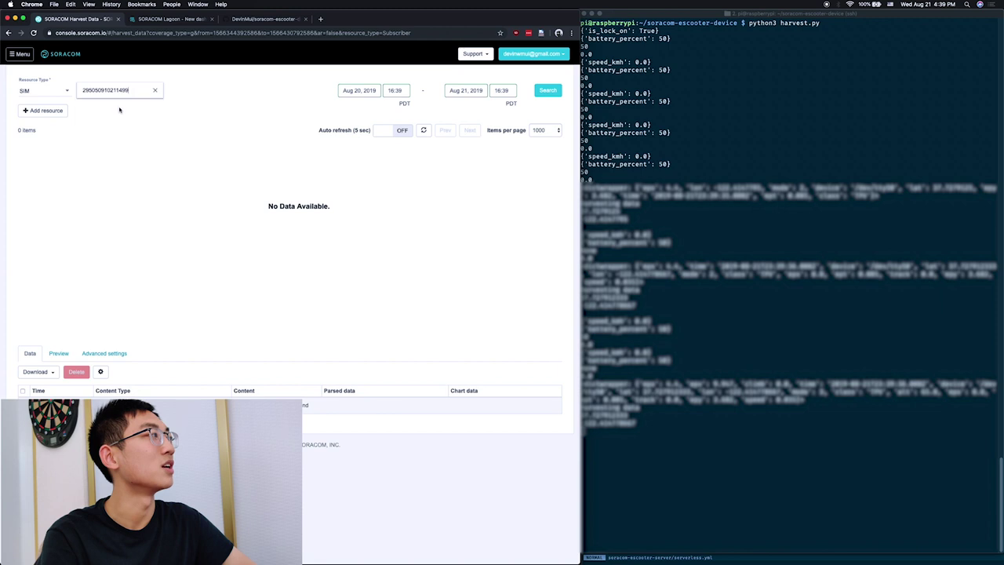
click(404, 131)
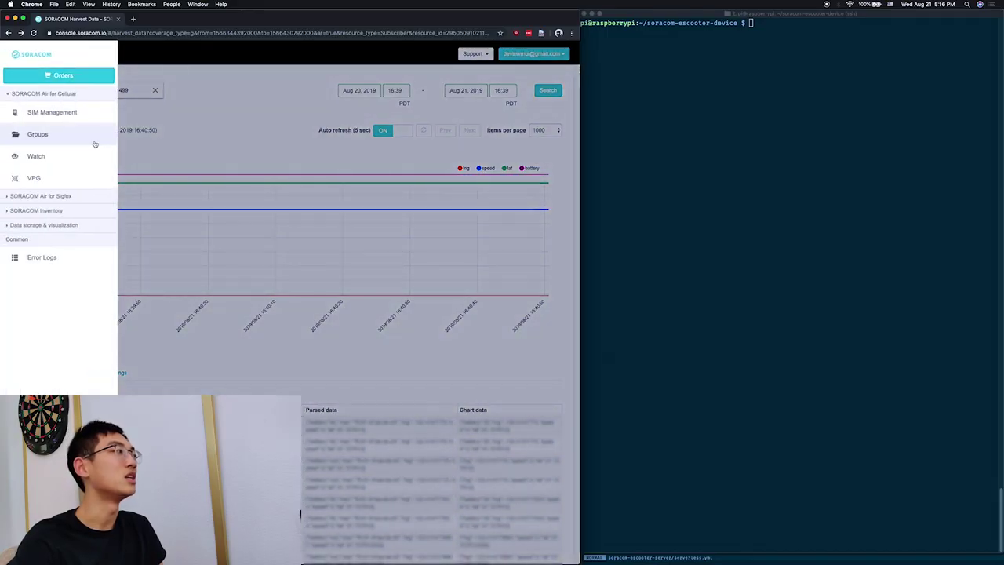
Launch the SORACOM Lagoon console from the console's SORACOM Lagoon page.
click(58, 226)
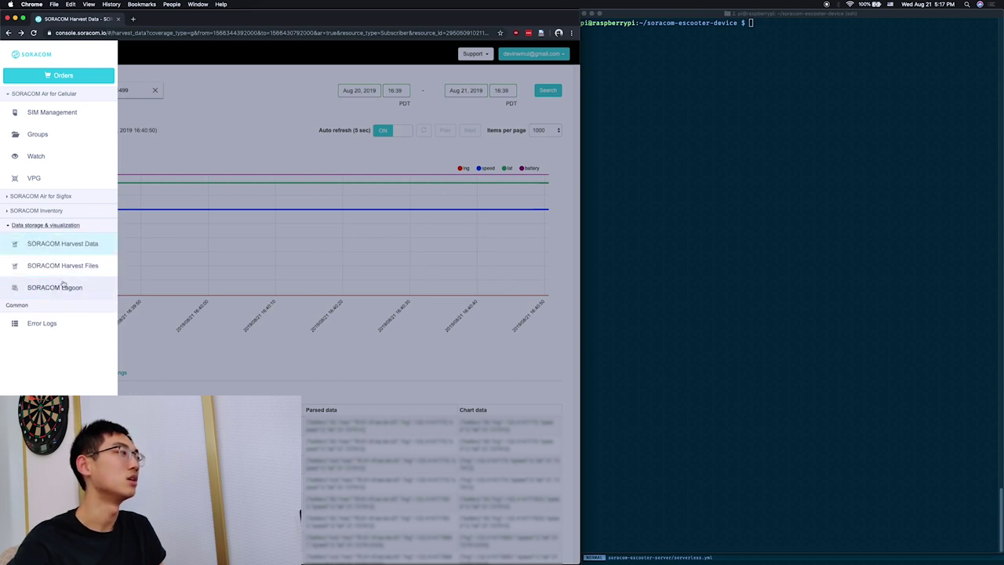
click(66, 287)
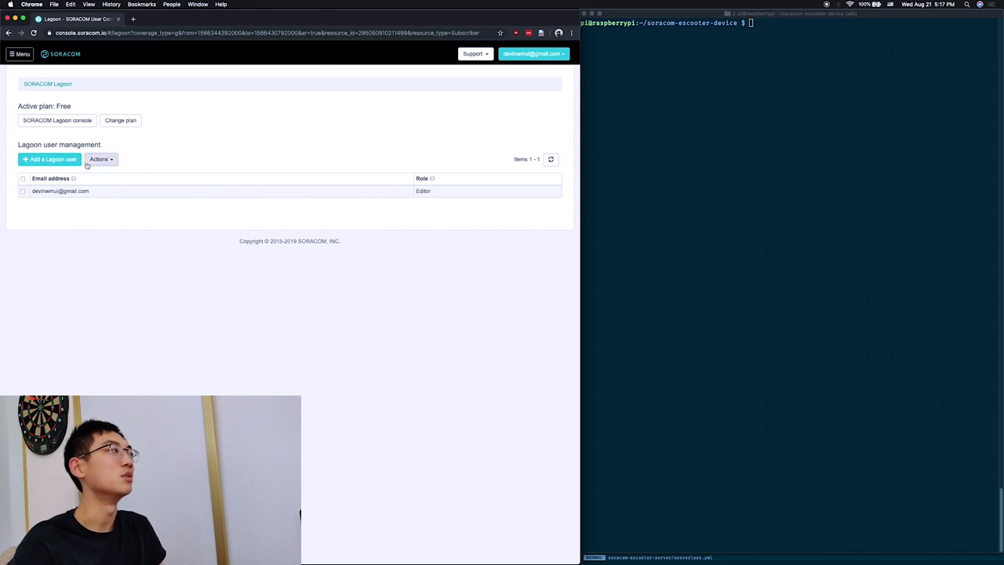
click(85, 120)
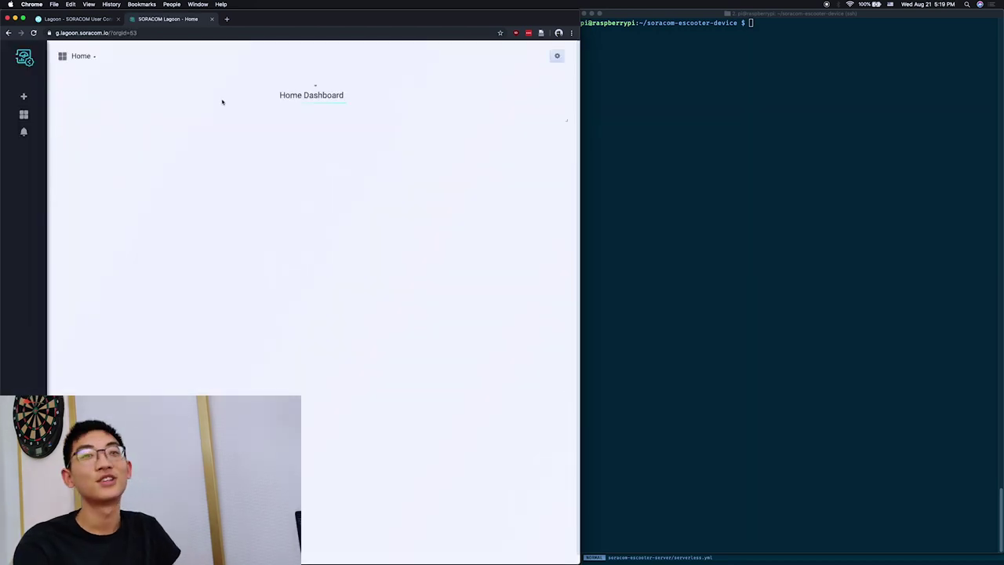
Create a new dashboard and add a Soracom Map Panel to it.
mouse_move(23, 95)
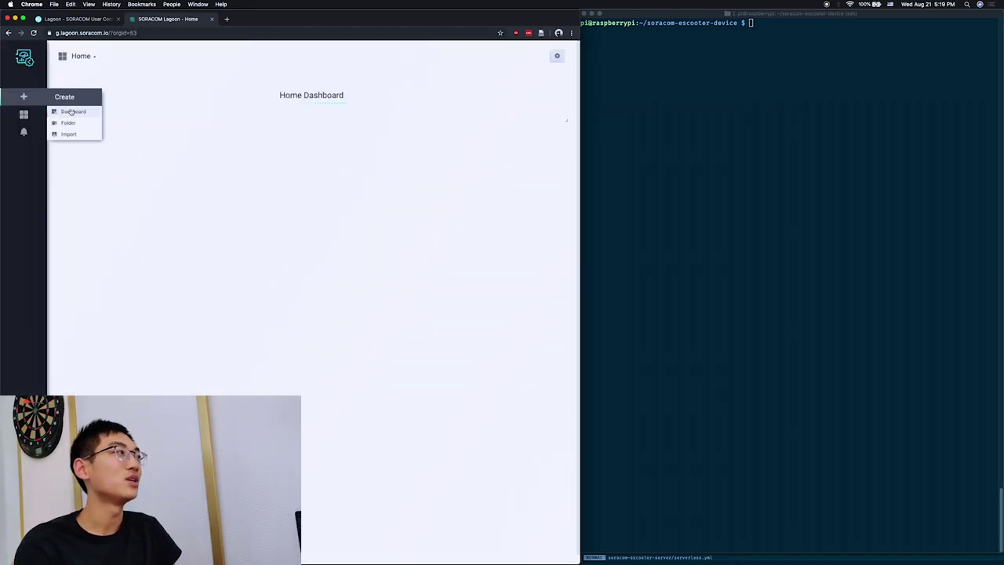
click(83, 110)
scroll(169, 141, down, 3)
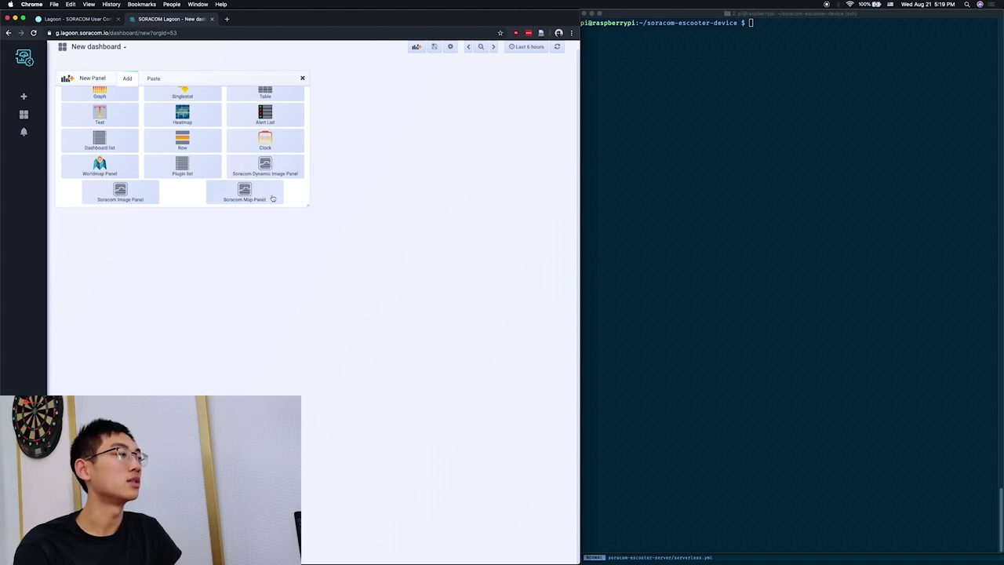
click(272, 199)
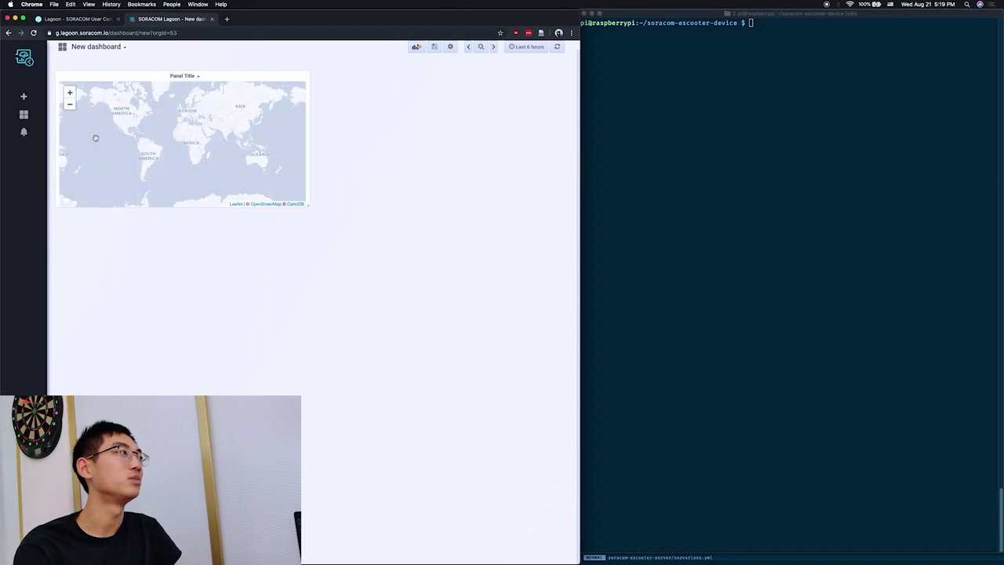
click(182, 75)
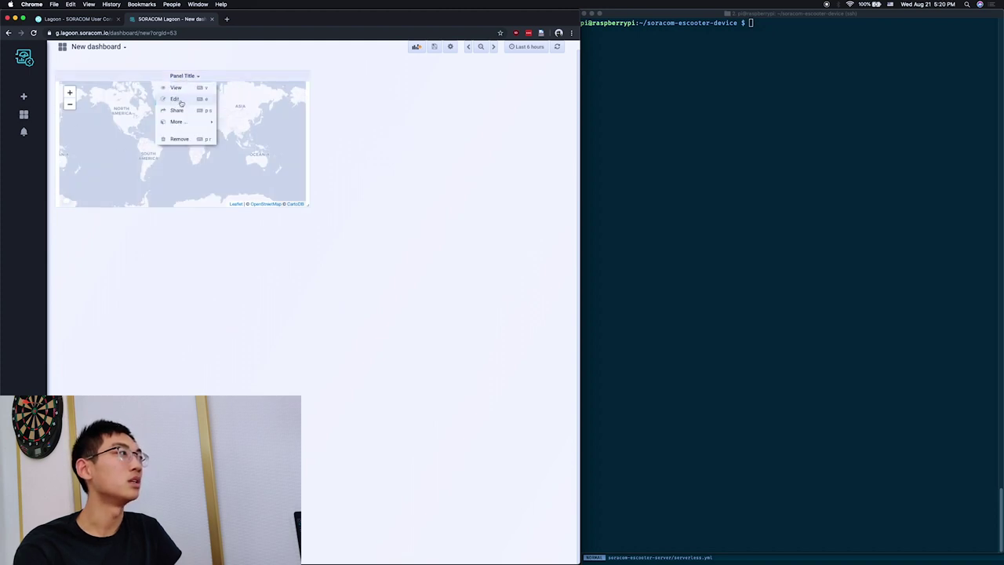
Set the map panel's query to Harvest data in Map mode with lat as latitude.
click(180, 102)
click(123, 330)
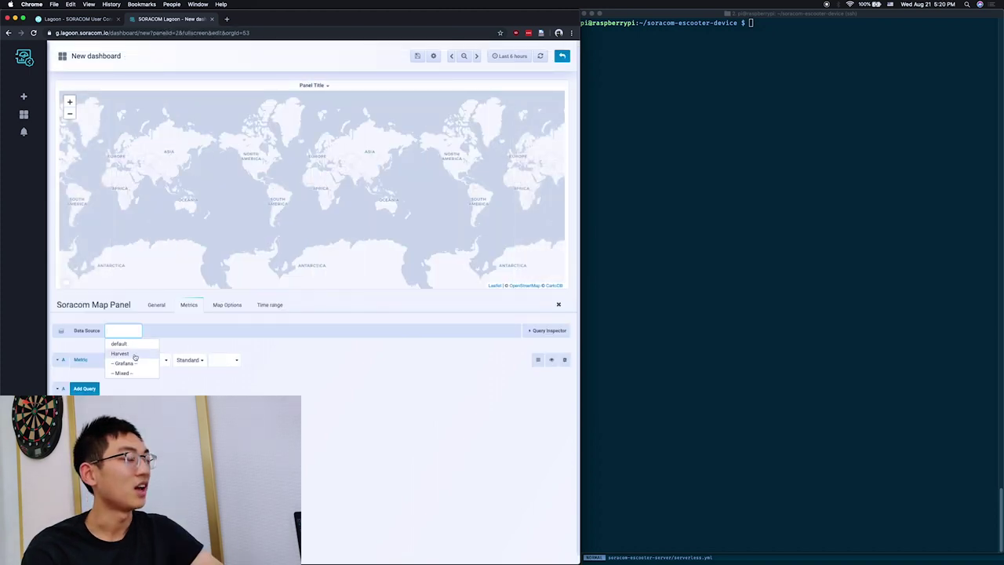
click(120, 353)
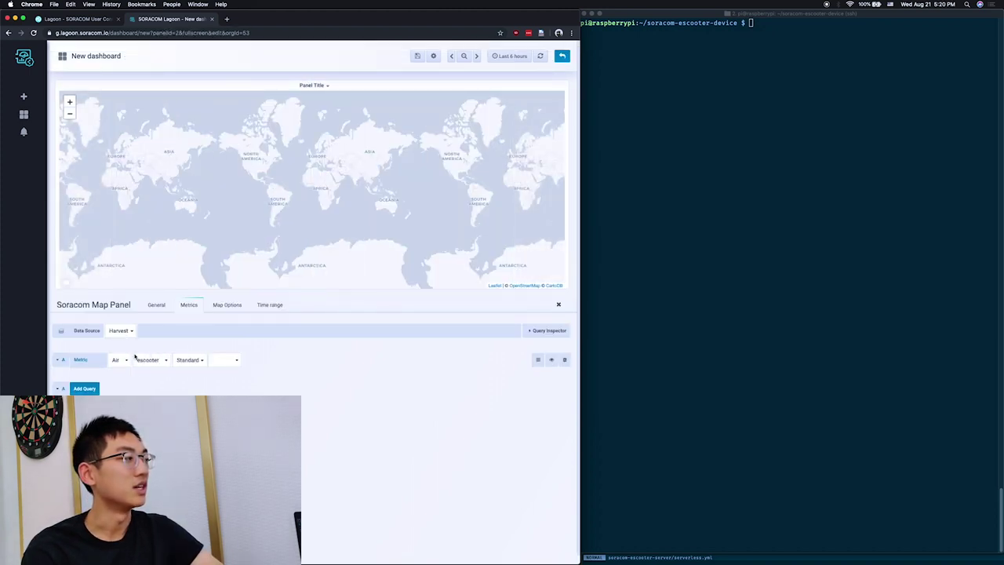
click(190, 362)
click(195, 382)
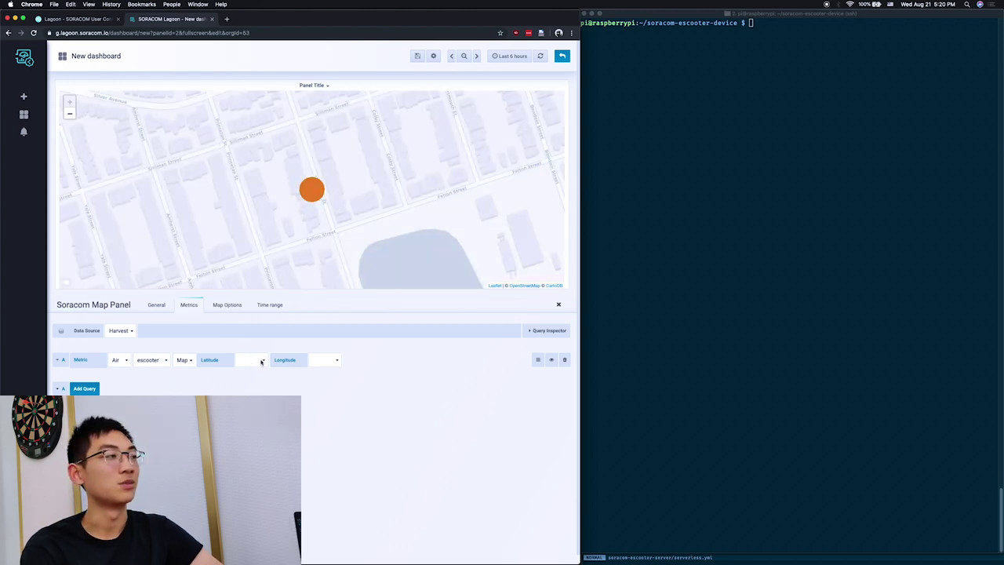
click(261, 362)
click(249, 374)
click(320, 360)
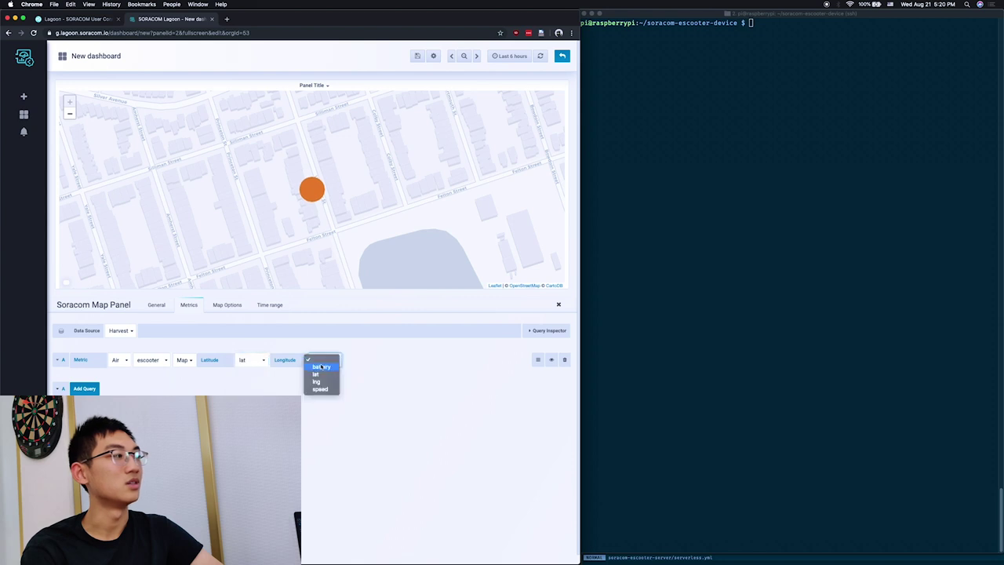
Use lng as the map's longitude, then add a Graph panel to the dashboard.
click(329, 382)
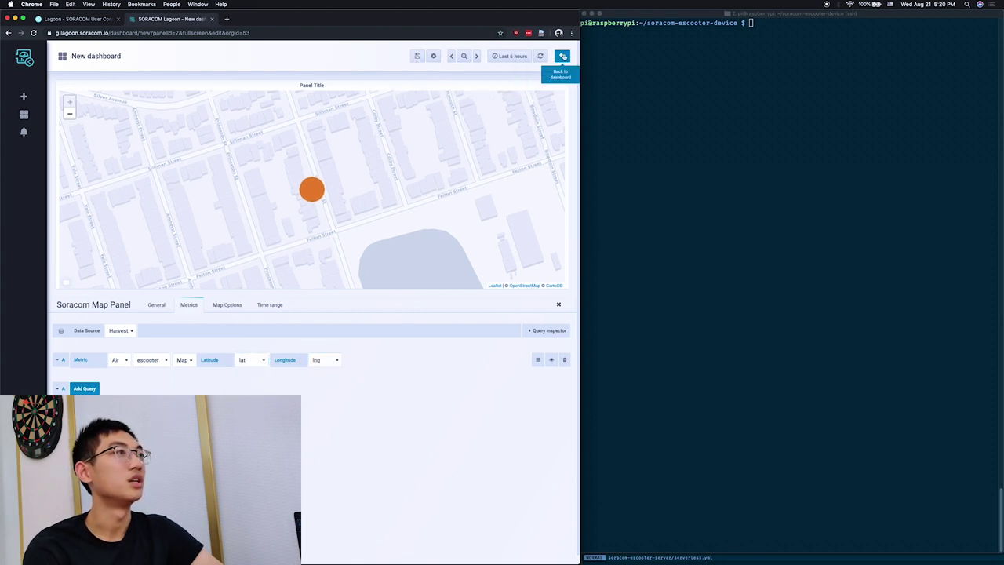
click(561, 56)
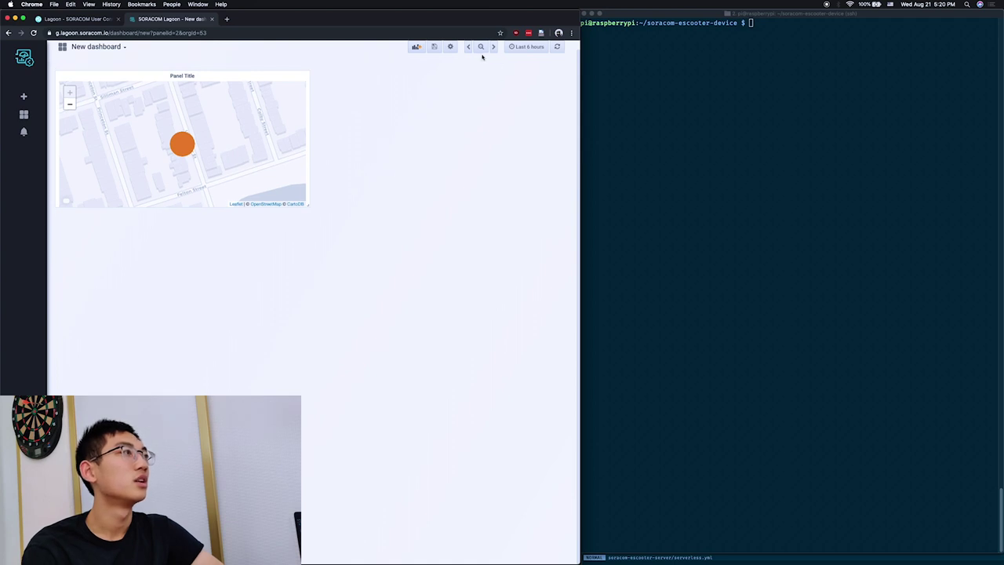
click(416, 47)
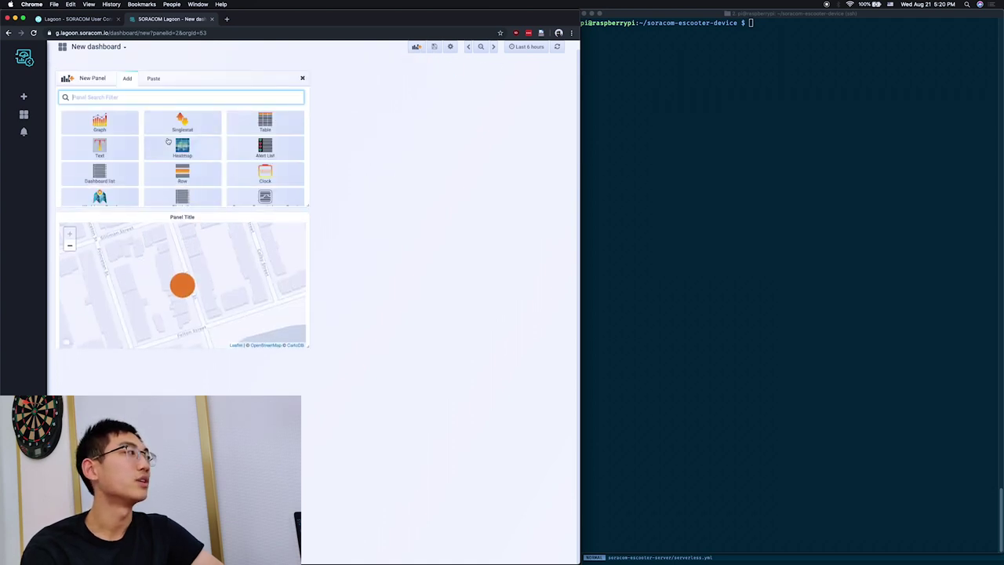
click(115, 127)
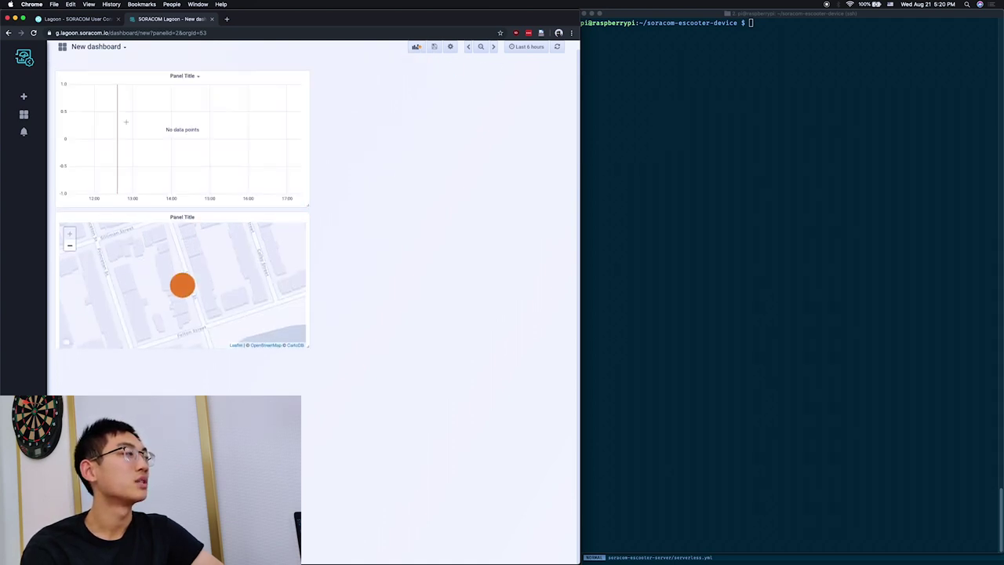
click(189, 76)
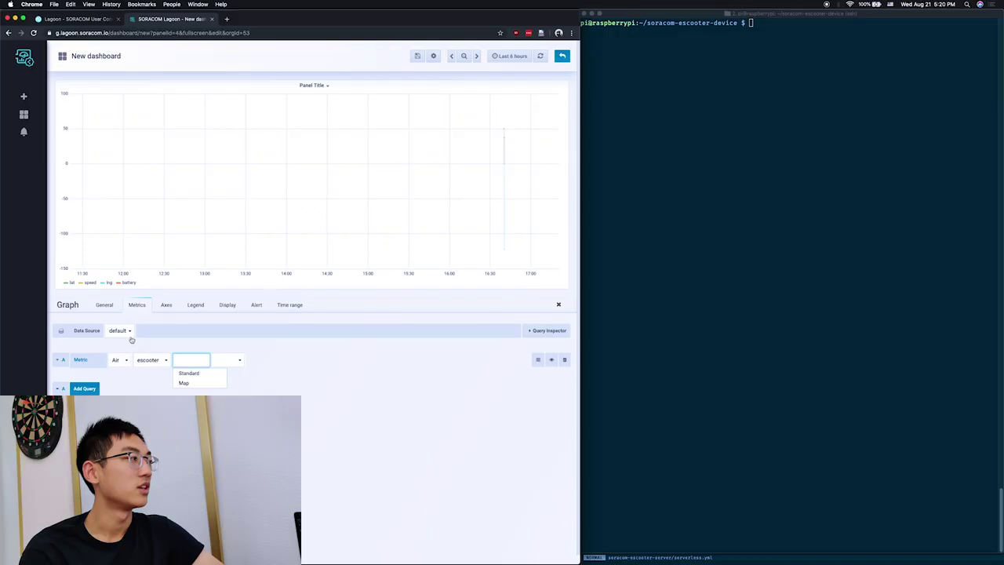
Make the graph plot the escooter's battery field from Harvest data.
click(123, 330)
click(138, 354)
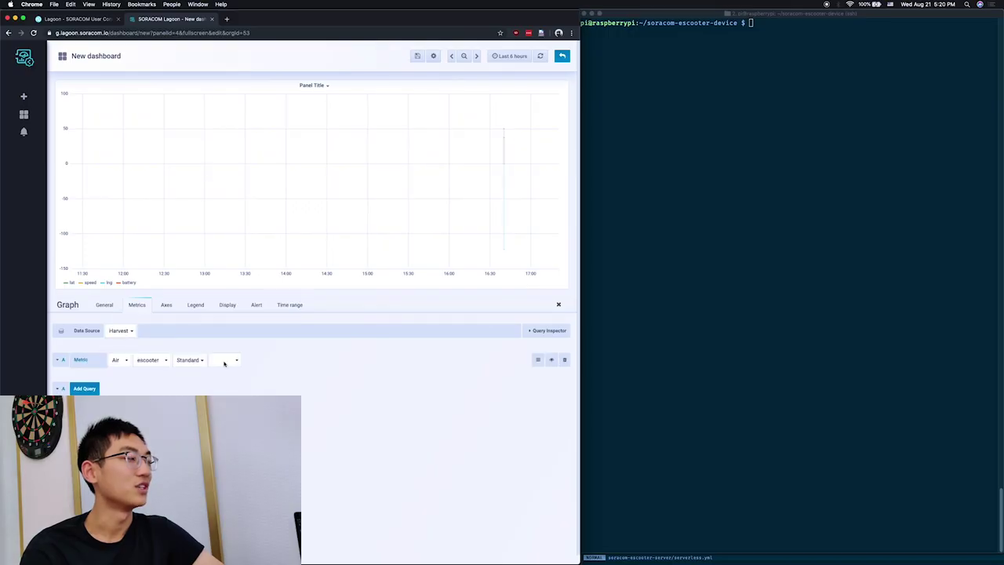
click(225, 362)
click(221, 366)
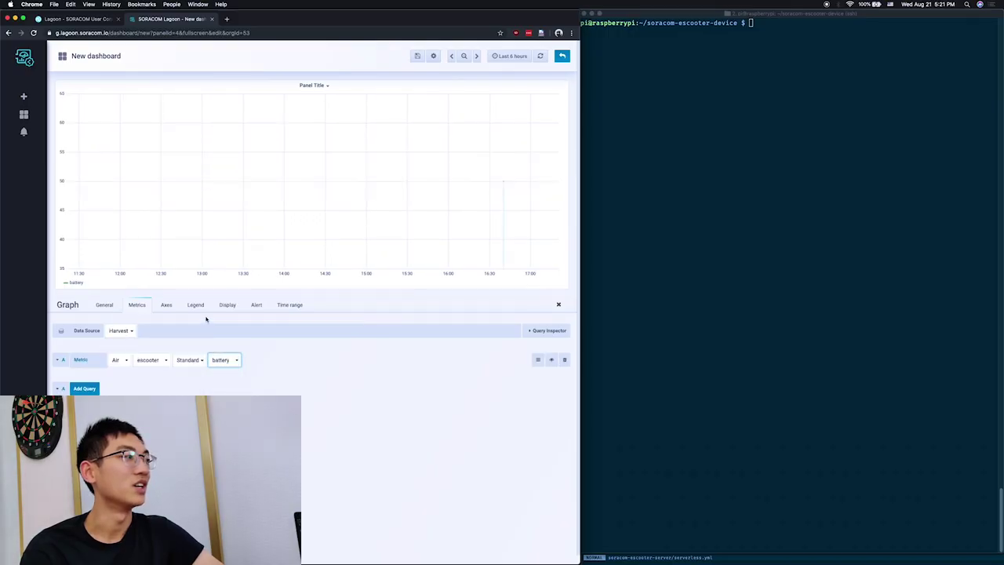
mouse_move(504, 181)
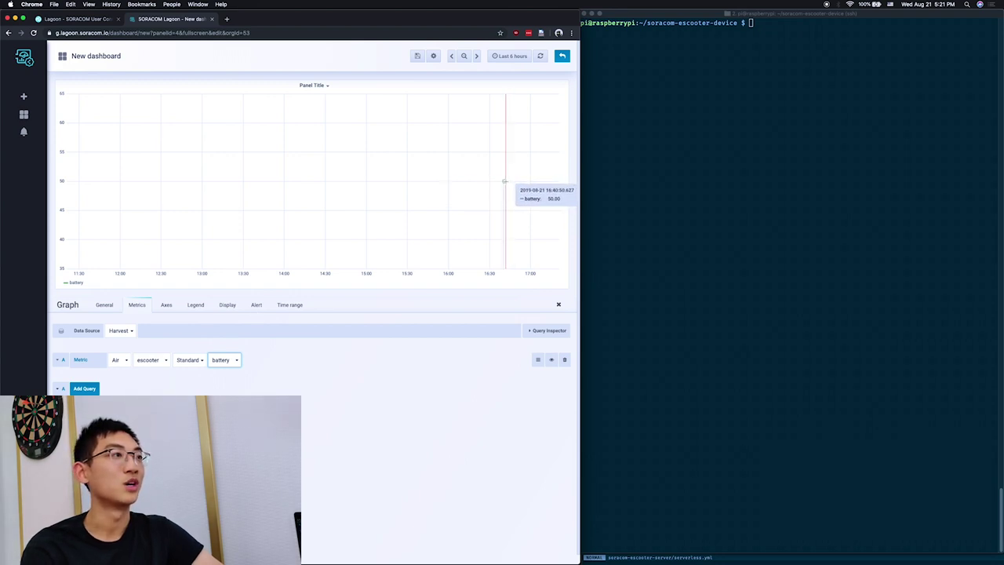
click(265, 305)
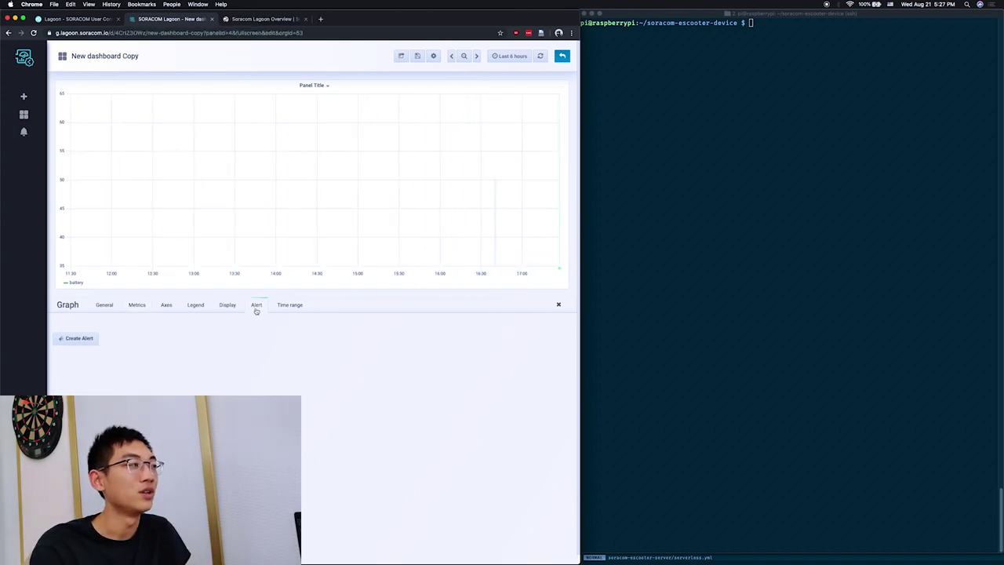
Create a battery graph alert whose condition checks the last value over 1h.
click(92, 341)
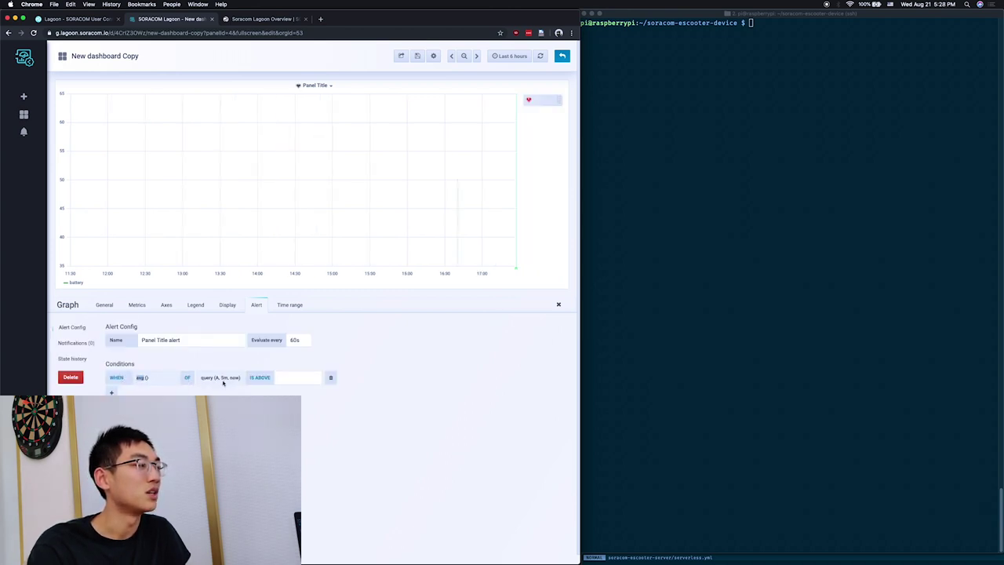
click(142, 378)
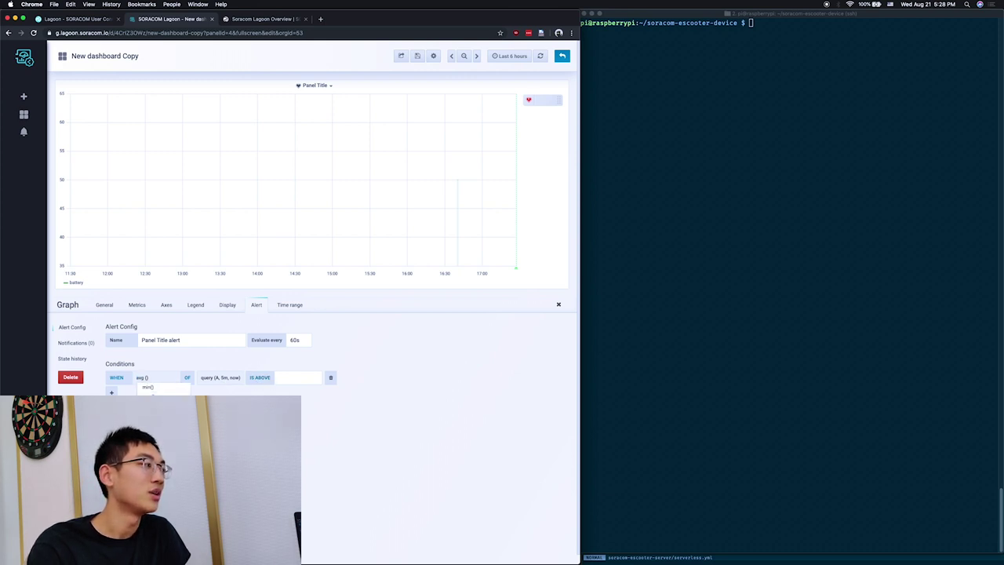
click(147, 421)
click(222, 378)
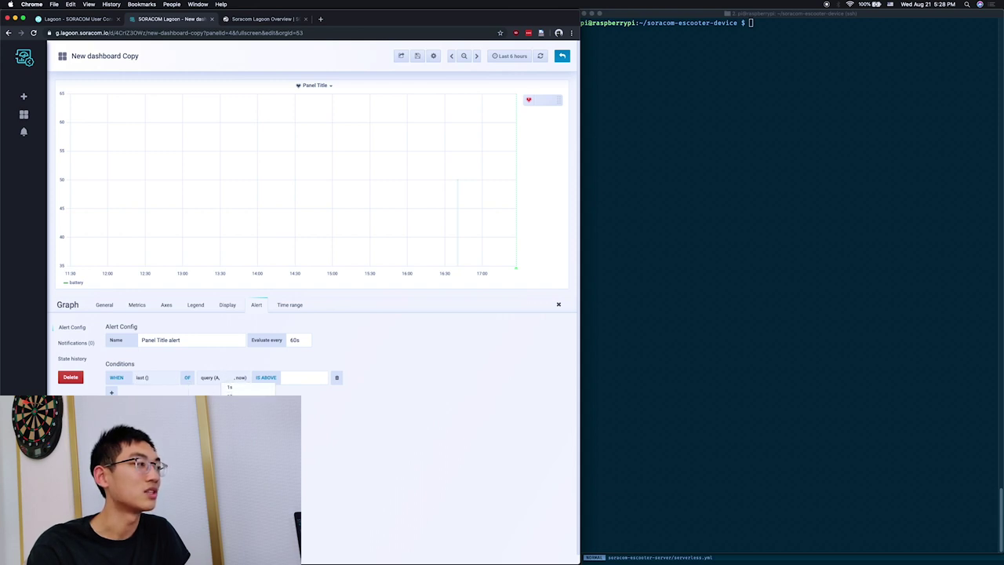
text(1h)
key(Return)
Make the condition trigger when battery IS BELOW 1, then test the rule.
click(263, 380)
text(below)
key(Return)
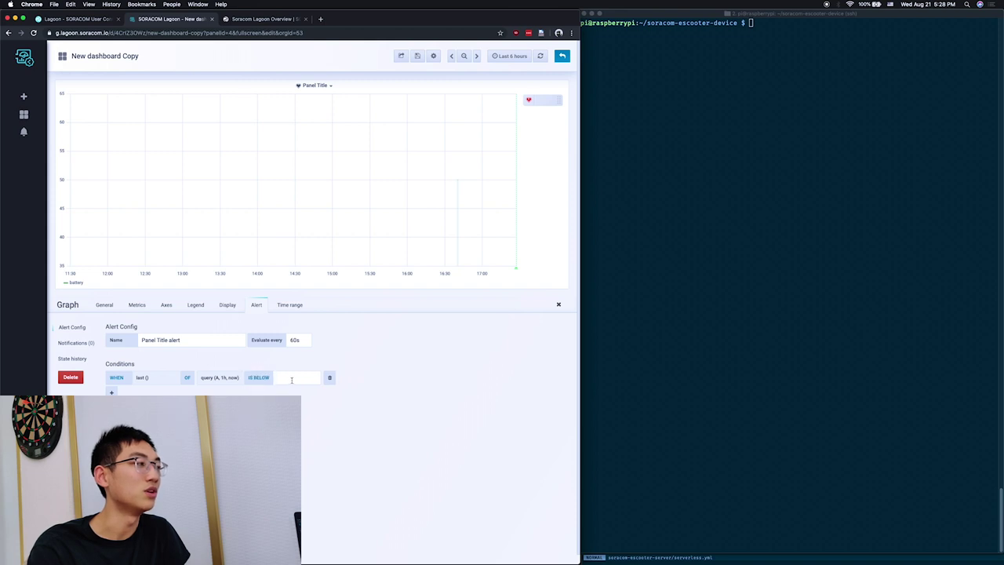
click(292, 379)
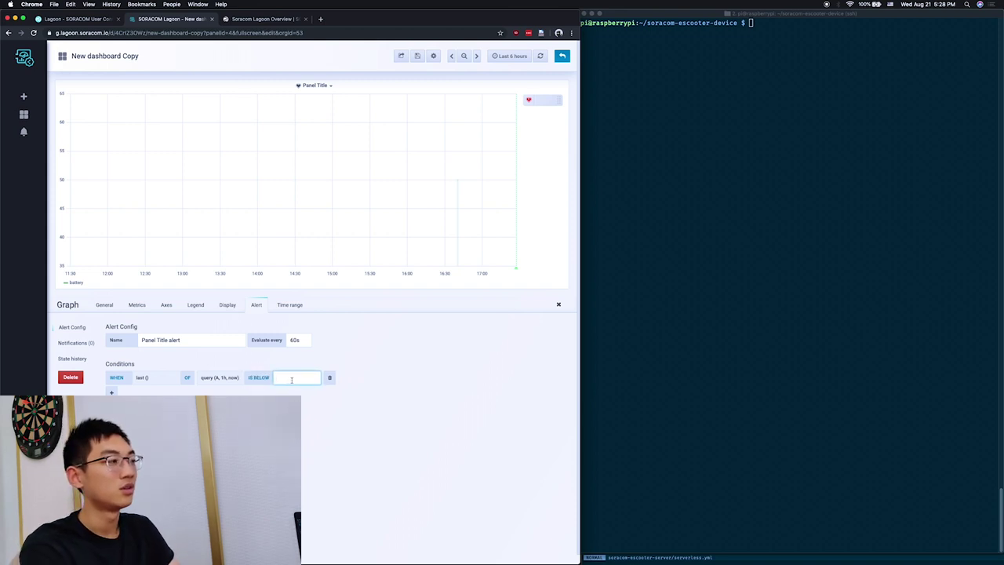
text(1)
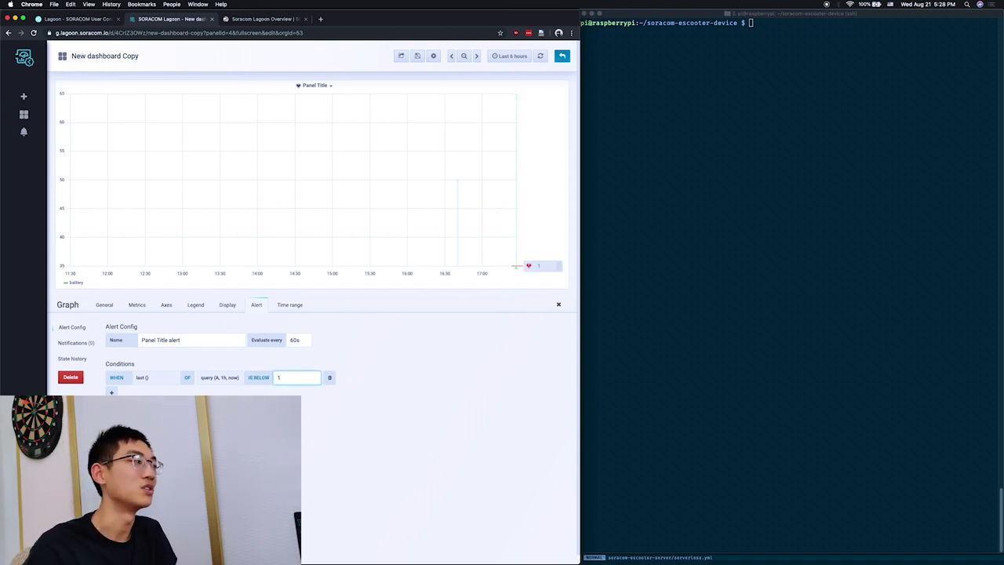
click(126, 459)
Raise the alert threshold to 100 and rerun the rule test to see it fire.
scroll(345, 426, down, 1)
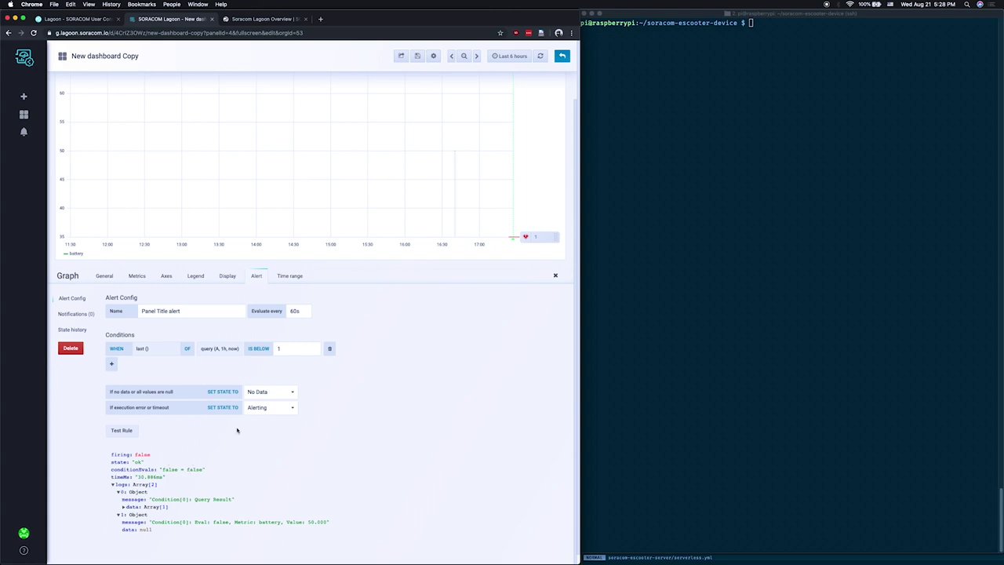
click(293, 348)
text(00)
click(130, 432)
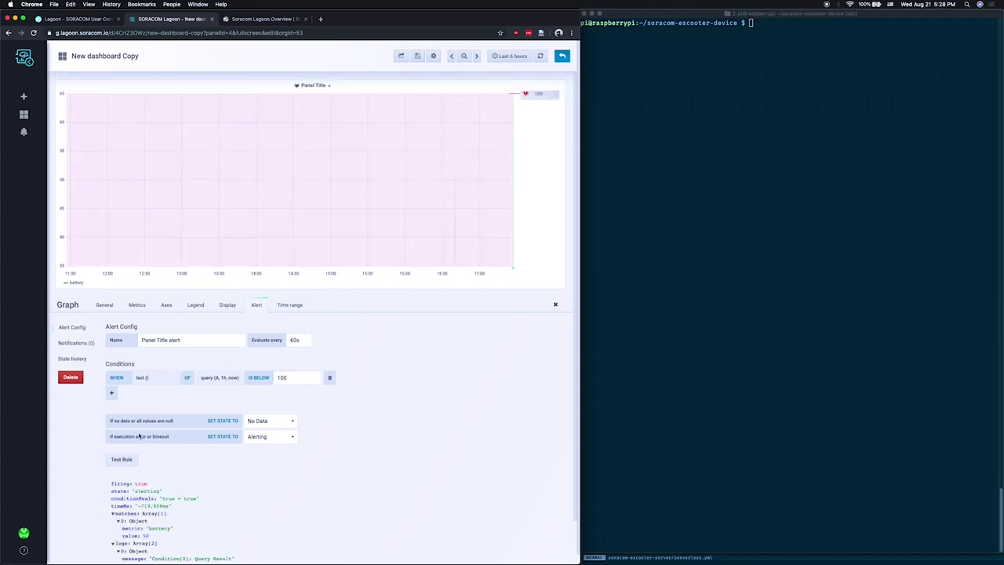
Restore the threshold to 1 and save the dashboard.
scroll(168, 475, down, 2)
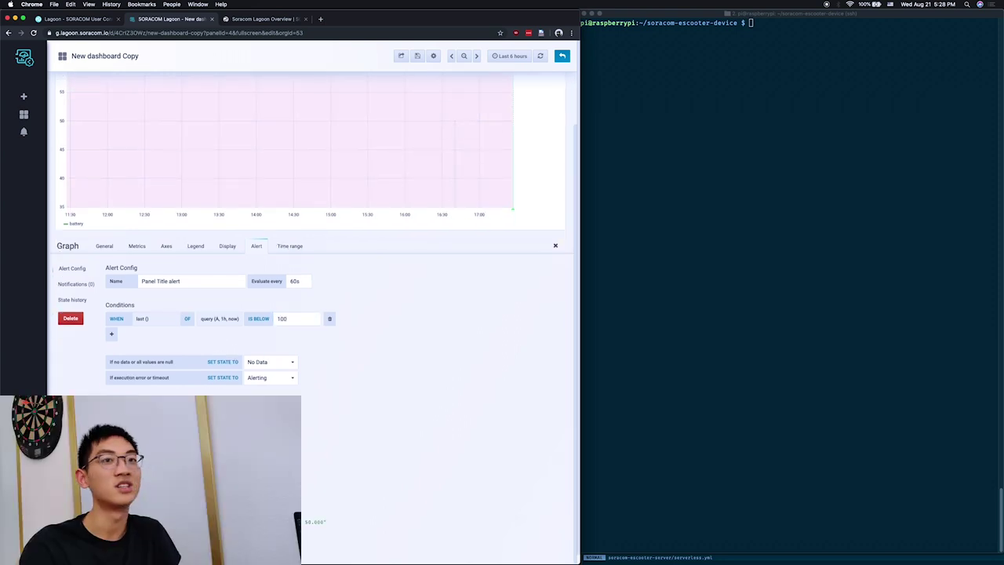
click(296, 320)
double_click(295, 320)
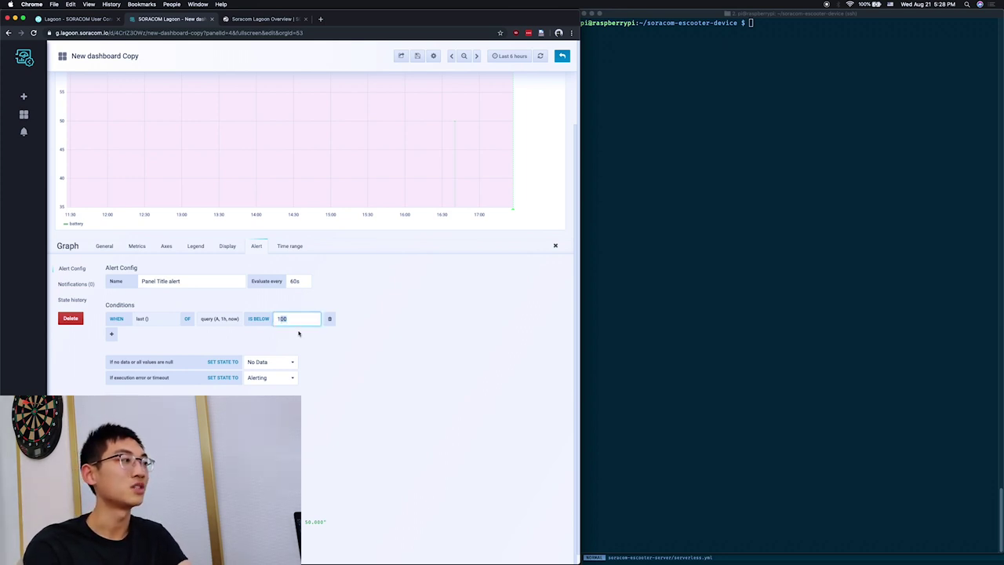
text(1)
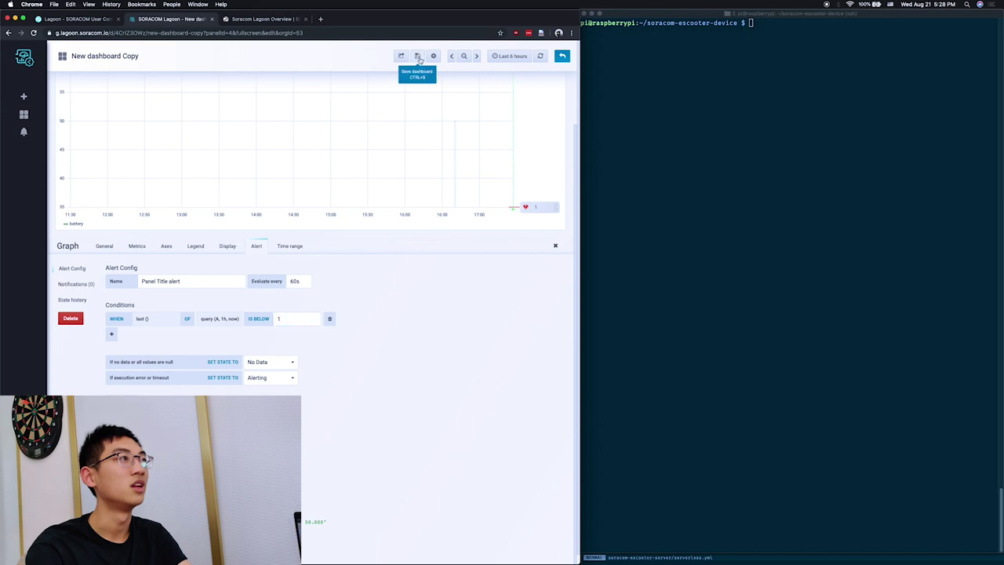
click(418, 57)
click(269, 163)
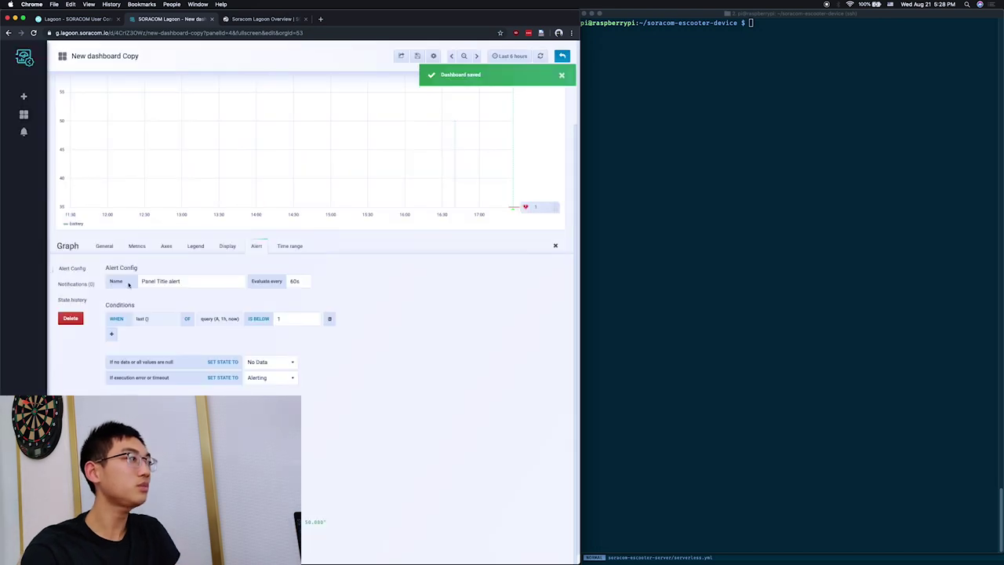
Add an e-mail address as the battery alert's notification recipient.
click(76, 285)
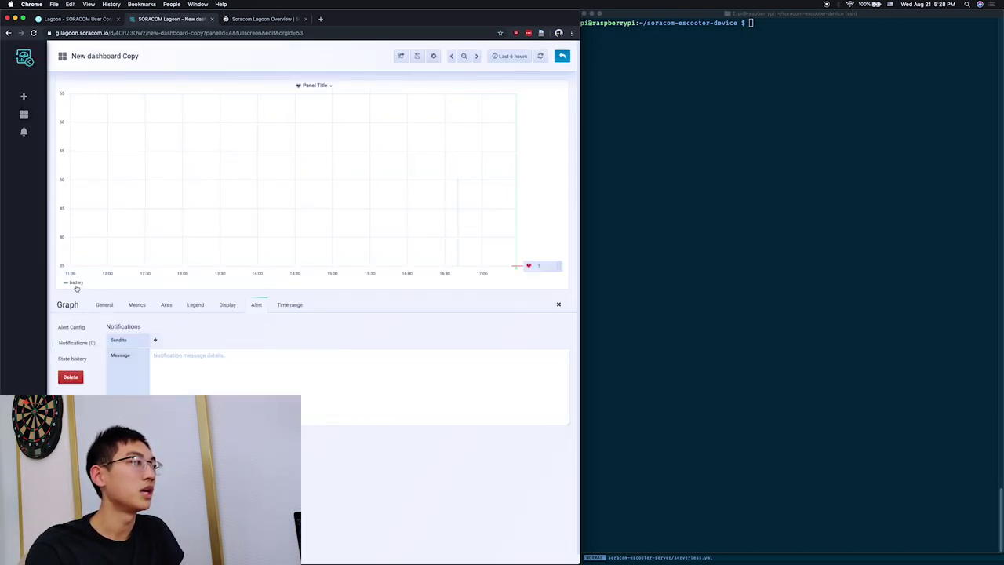
click(156, 341)
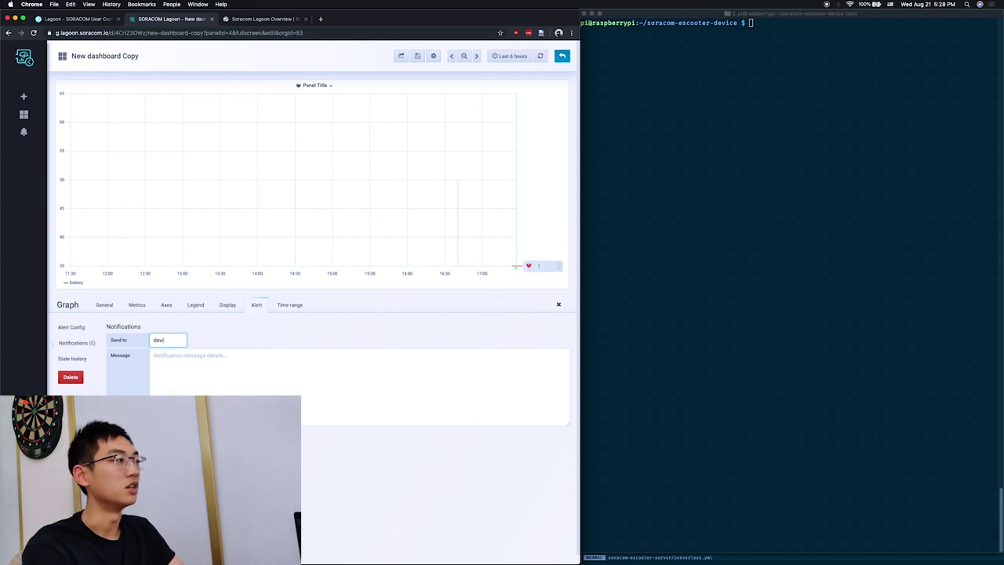
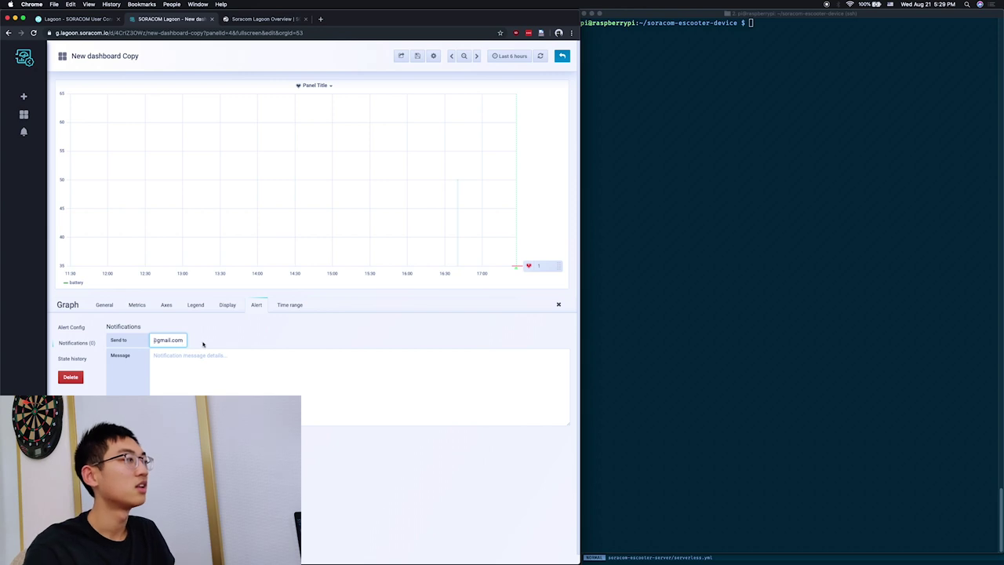
click(222, 359)
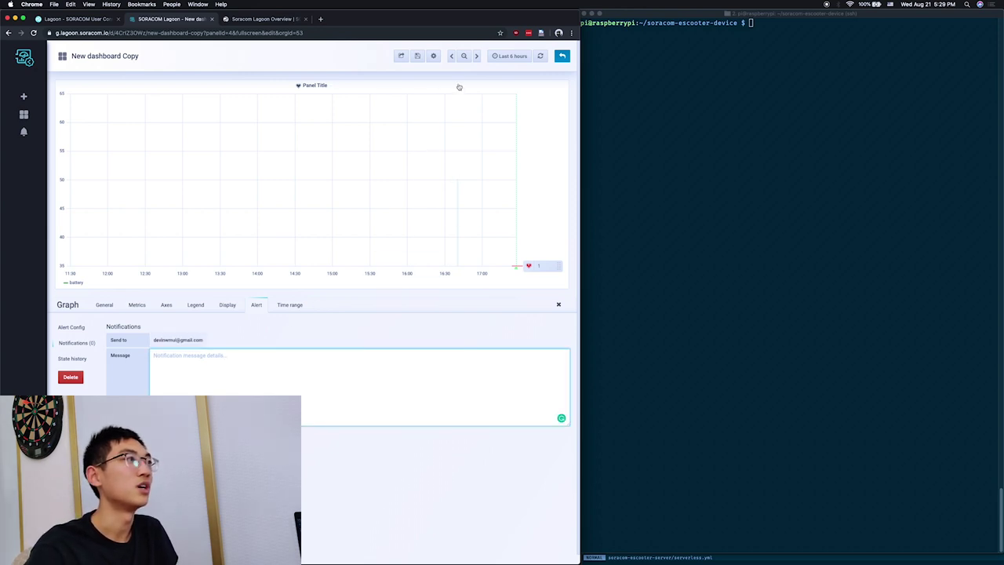
Return to the dashboard and add a new Table panel.
click(561, 55)
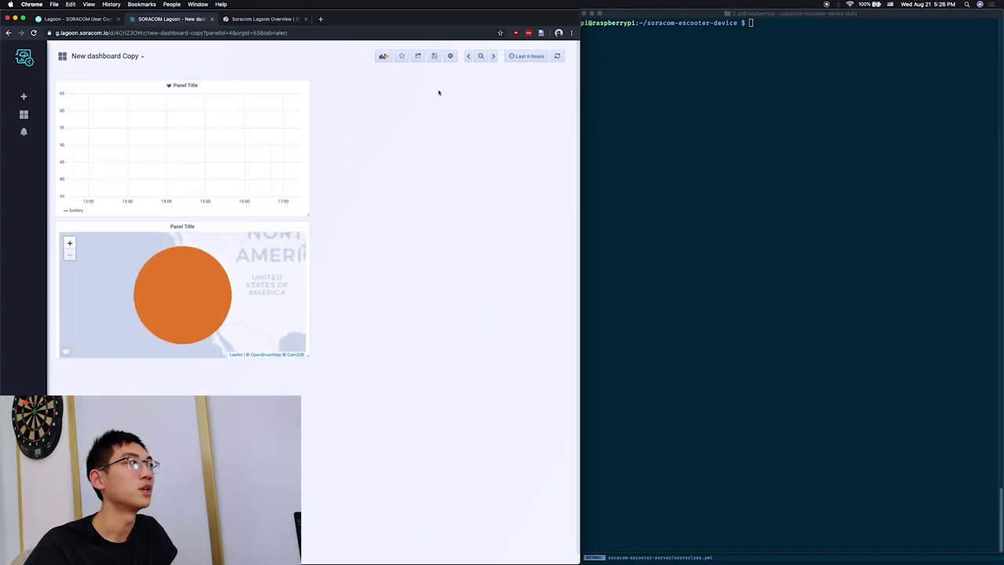
click(383, 56)
click(265, 128)
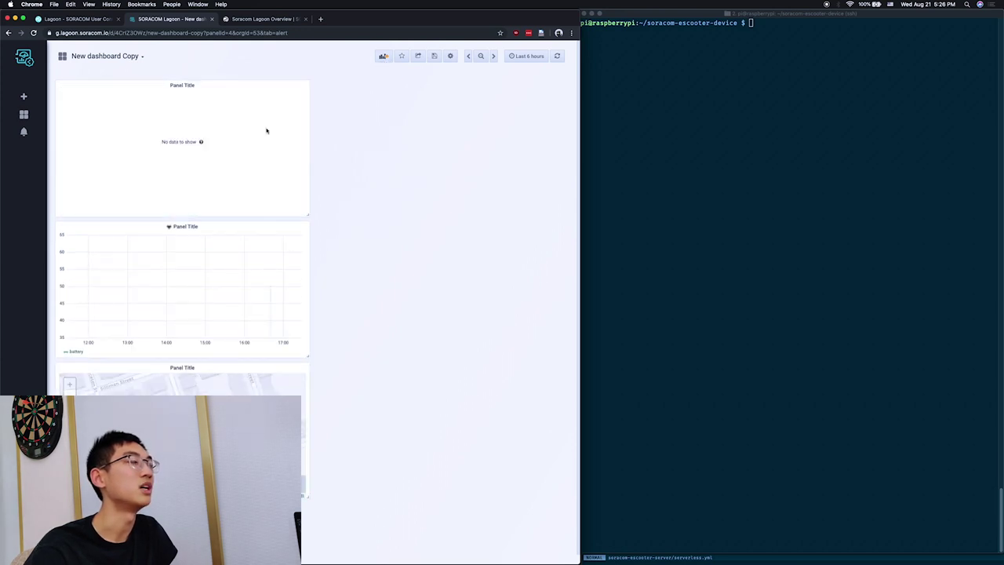
Edit the table panel, set its data source to Harvest, and pick the query's data field.
click(192, 85)
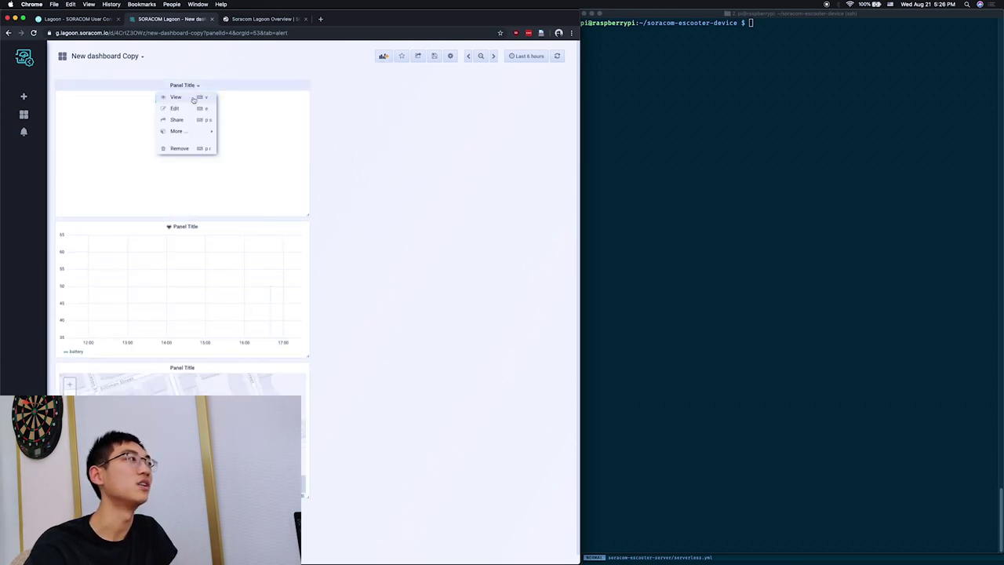
click(195, 112)
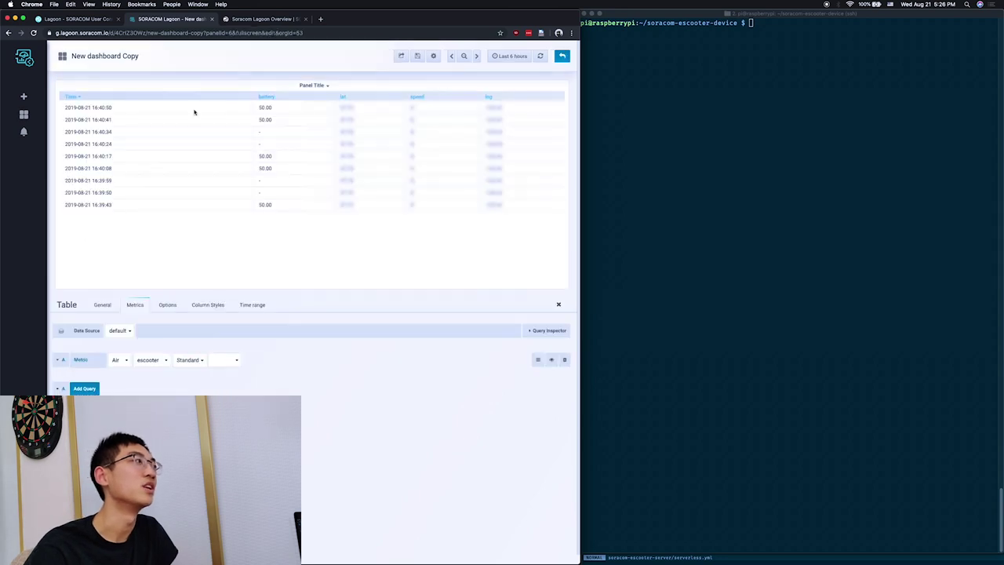
click(119, 330)
click(139, 351)
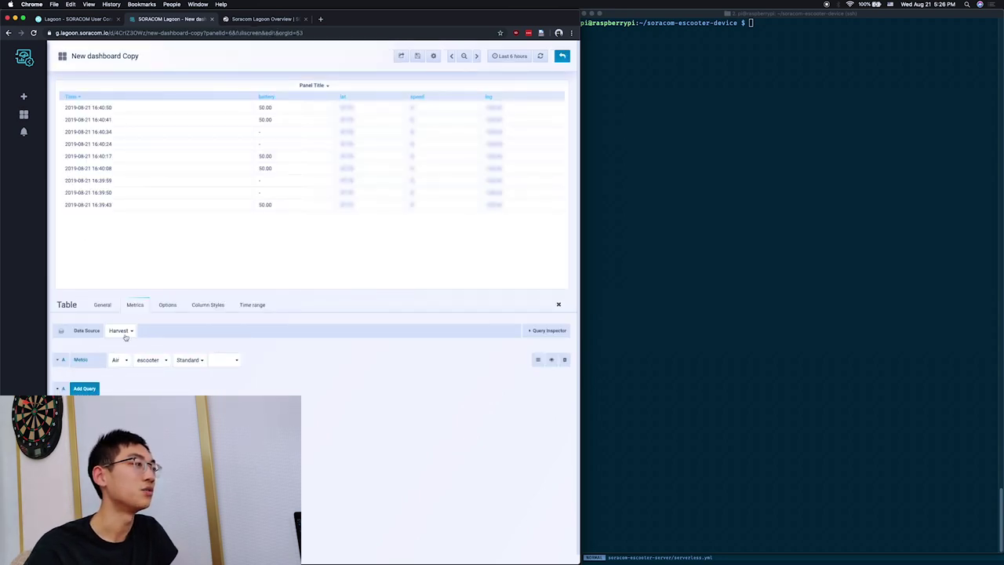
click(187, 360)
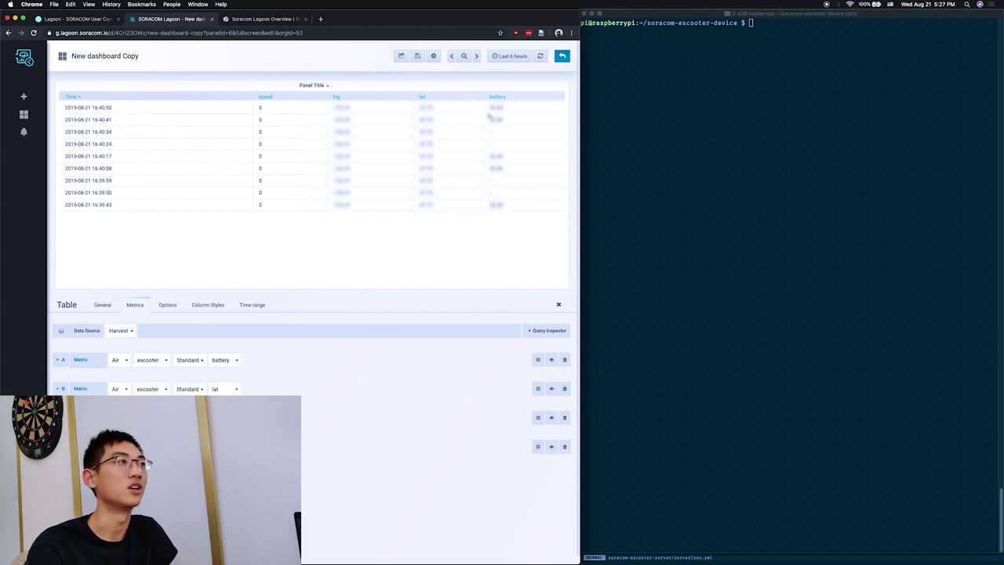
Save the dashboard and move the table panel beside the battery graph, top right.
click(418, 56)
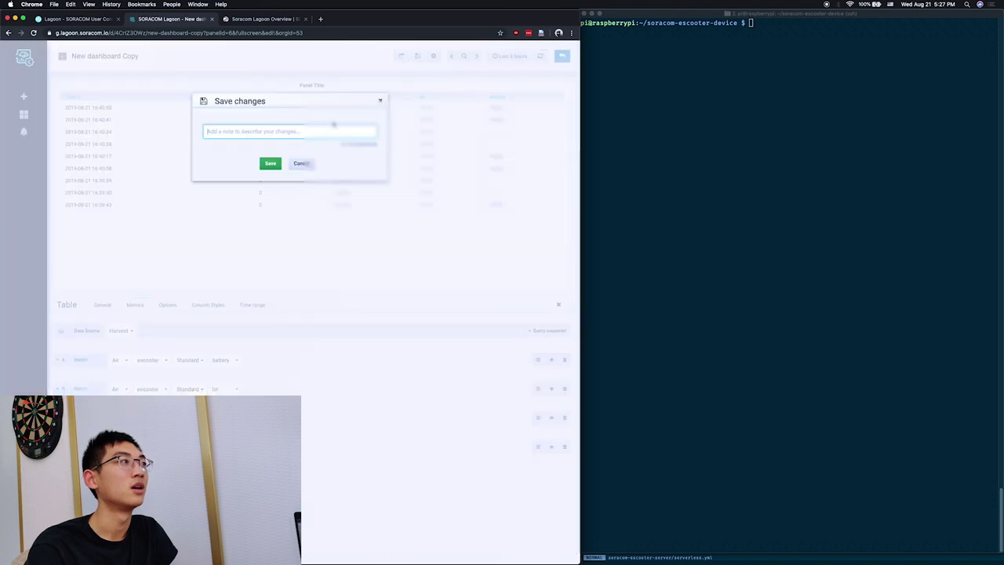
click(270, 162)
key(Escape)
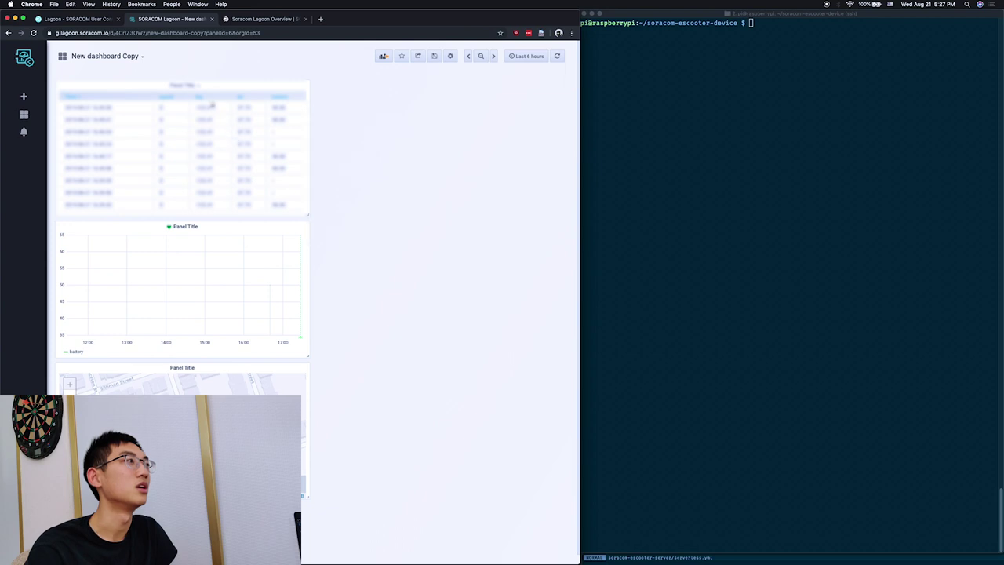
drag(230, 84, 481, 114)
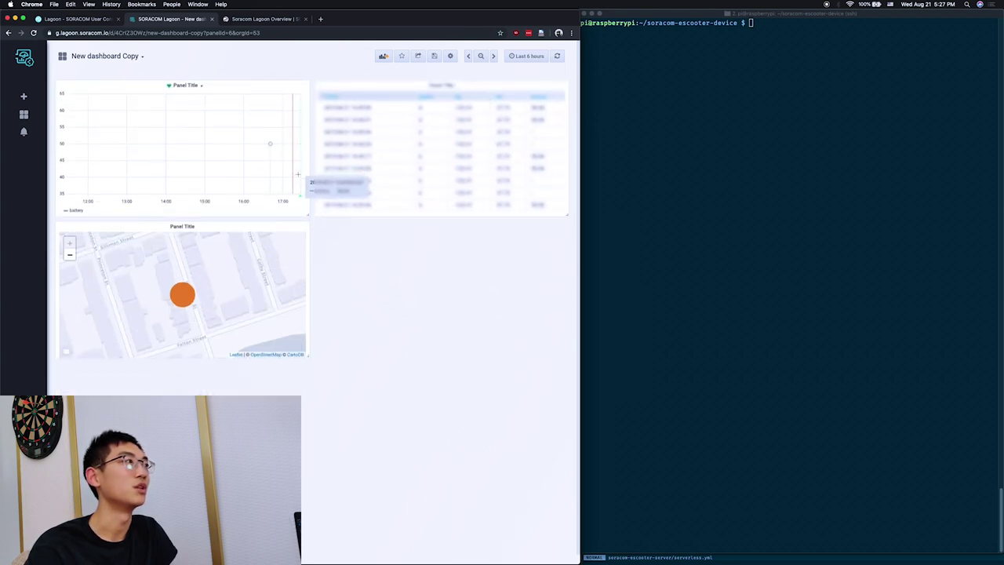